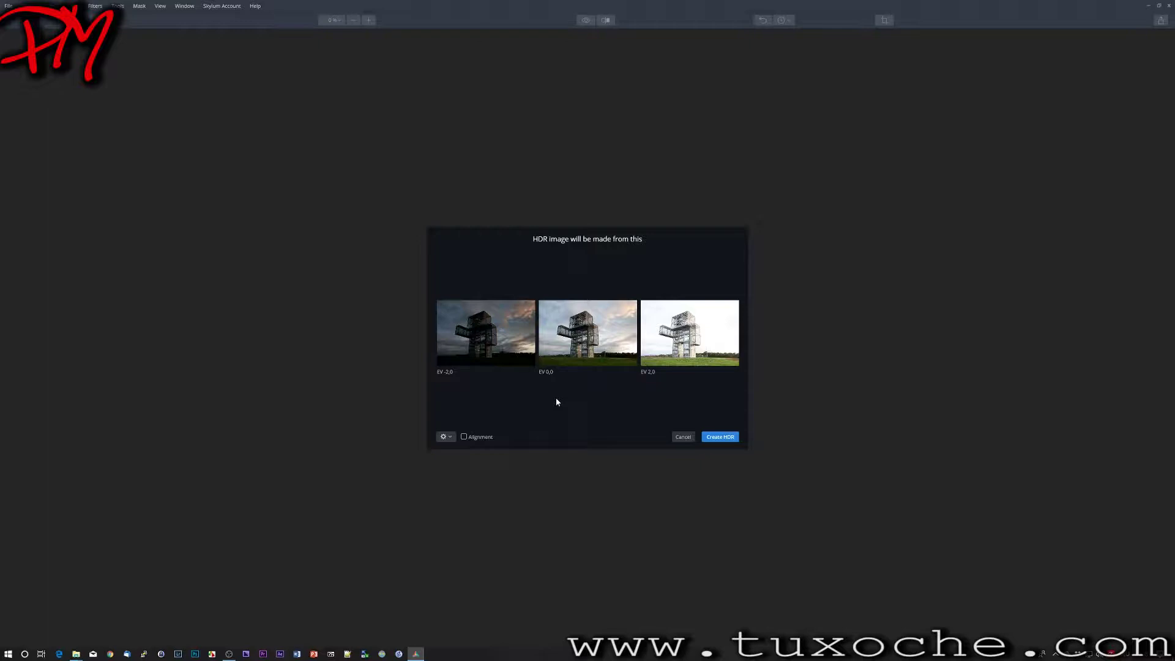
Step: Merge the three tower exposures into an HDR image with Alignment enabled
left_click(489, 438)
left_click(716, 438)
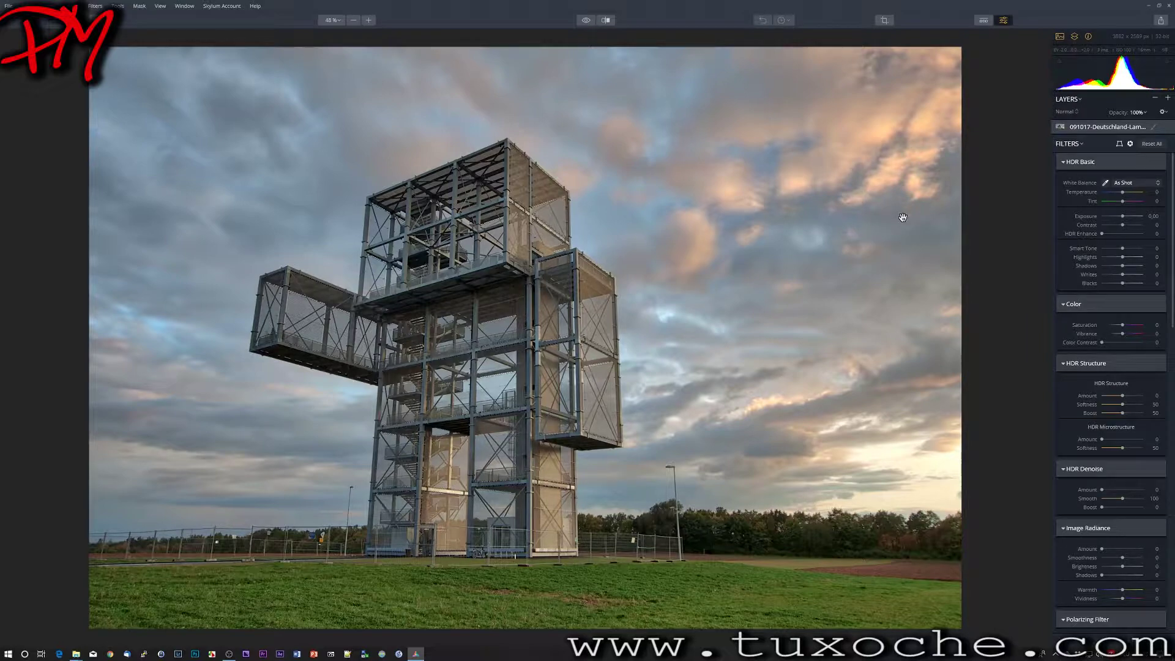
Step: Open the same three tower photos in Aurora HDR 2019 and merge them with Auto Alignment enabled
left_click(1150, 6)
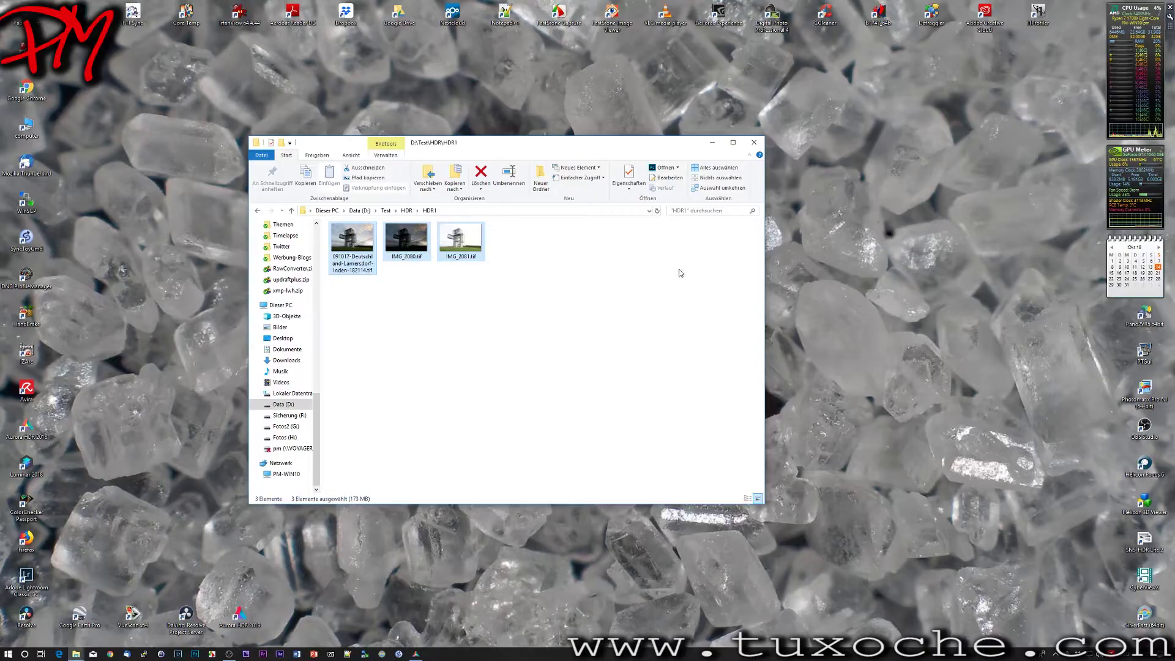
left_click_drag(356, 248, 238, 612)
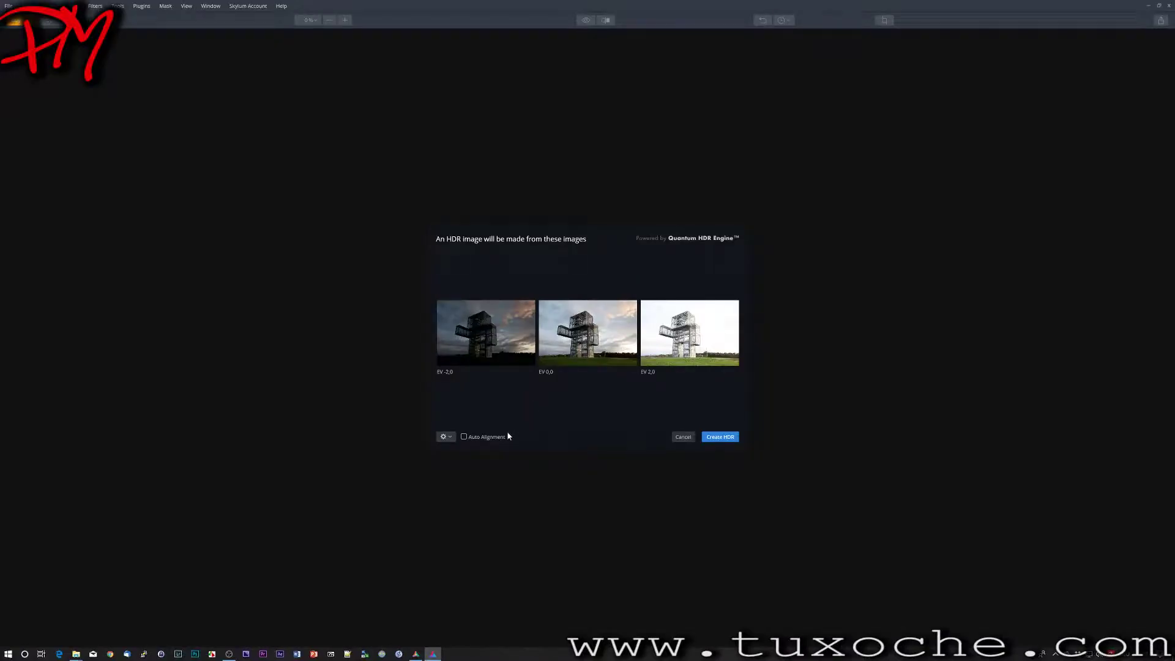
left_click(507, 437)
left_click(716, 437)
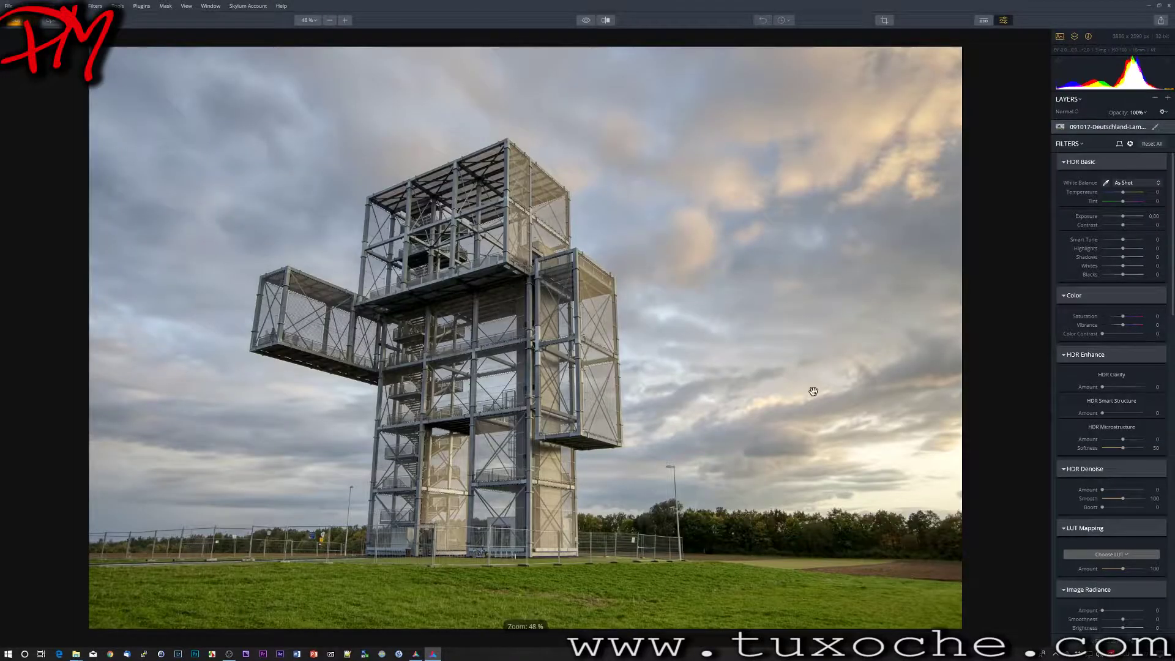
Step: Compare the tower HDR results of Aurora HDR 2018 and 2019, and close the 2019 result
mouse_move(435, 657)
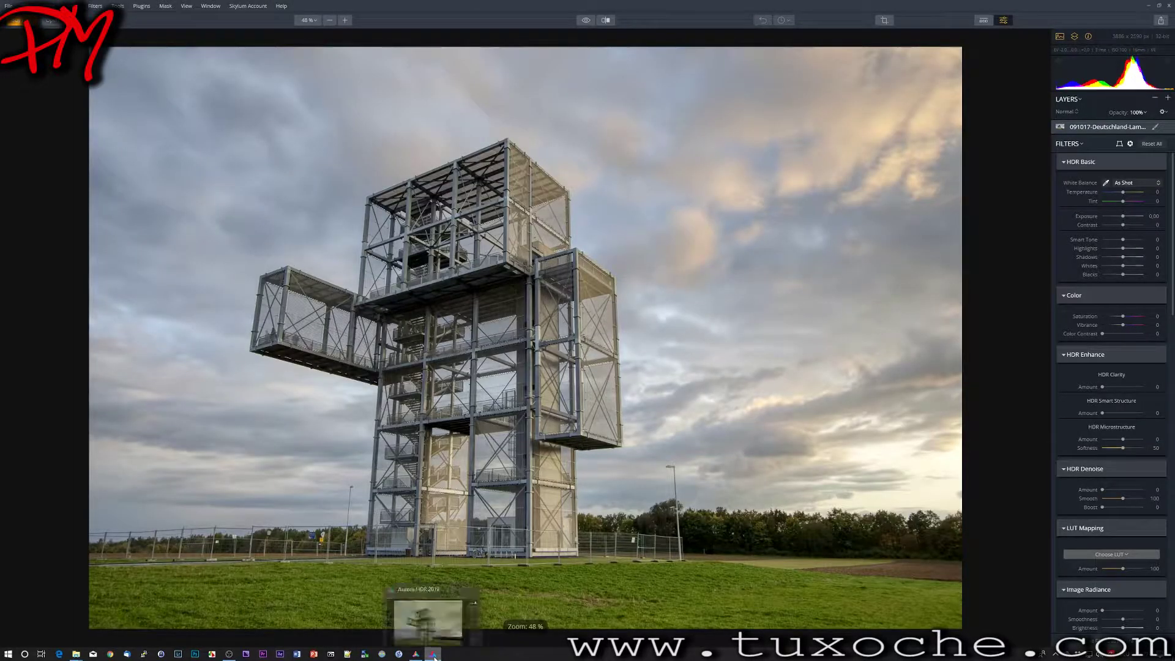
left_click(421, 657)
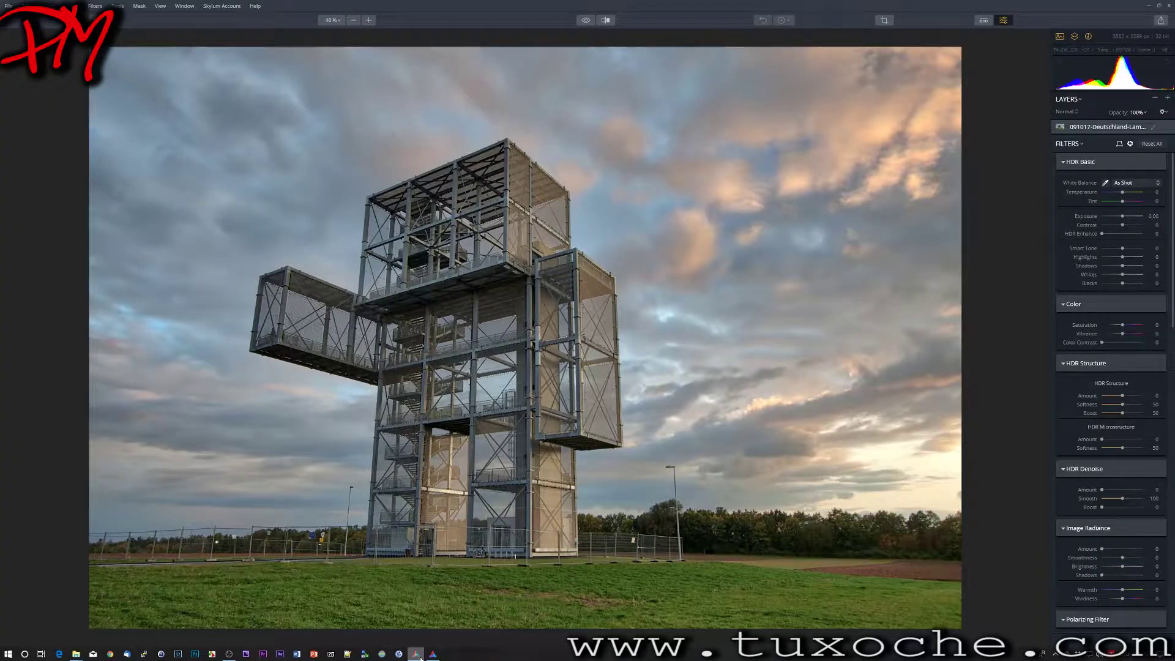
left_click(433, 655)
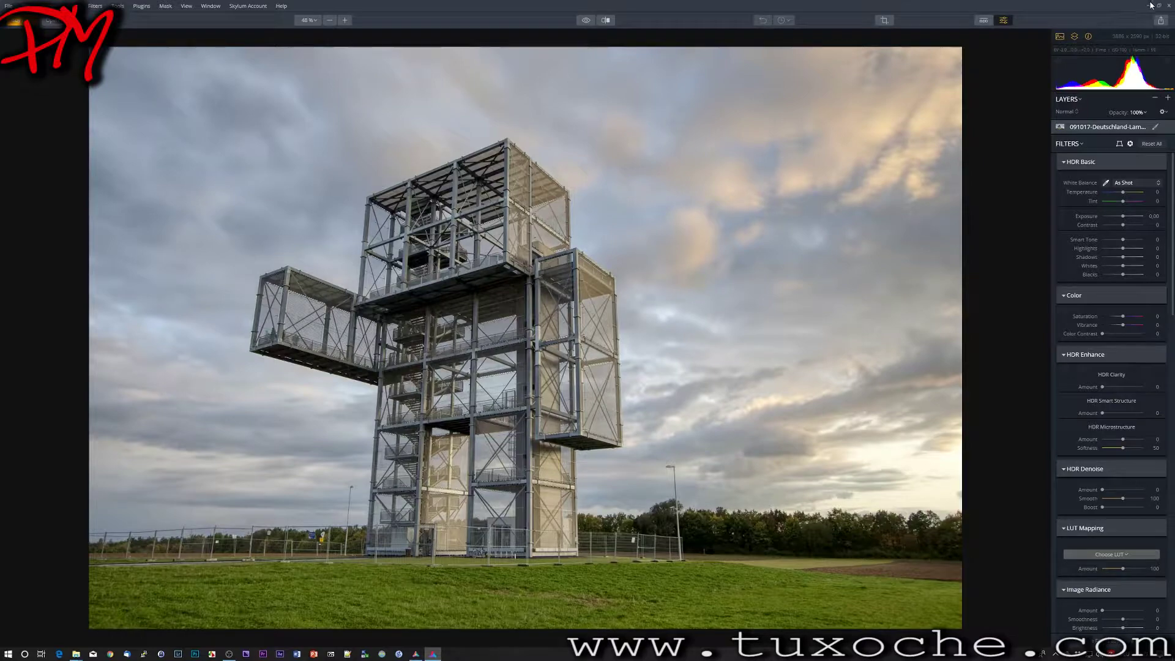
left_click(1170, 7)
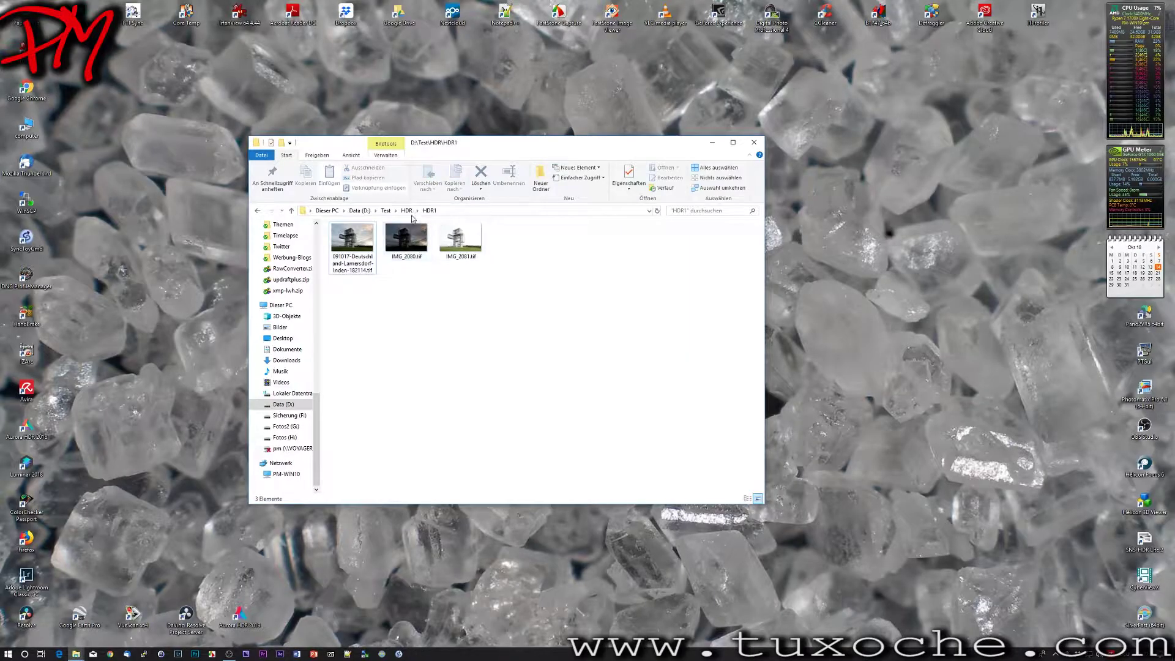
Step: Load the three TIFF sunset photos from the HDR3 folder into Aurora HDR 2018 and merge them with Alignment enabled
left_click(407, 211)
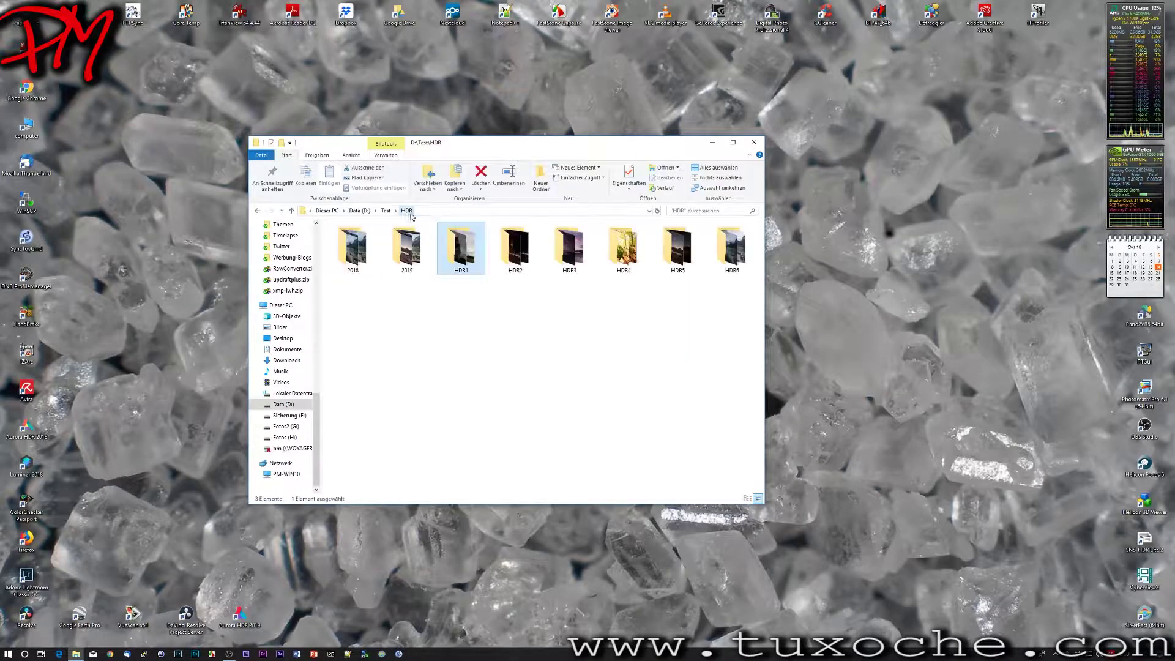
double_click(569, 251)
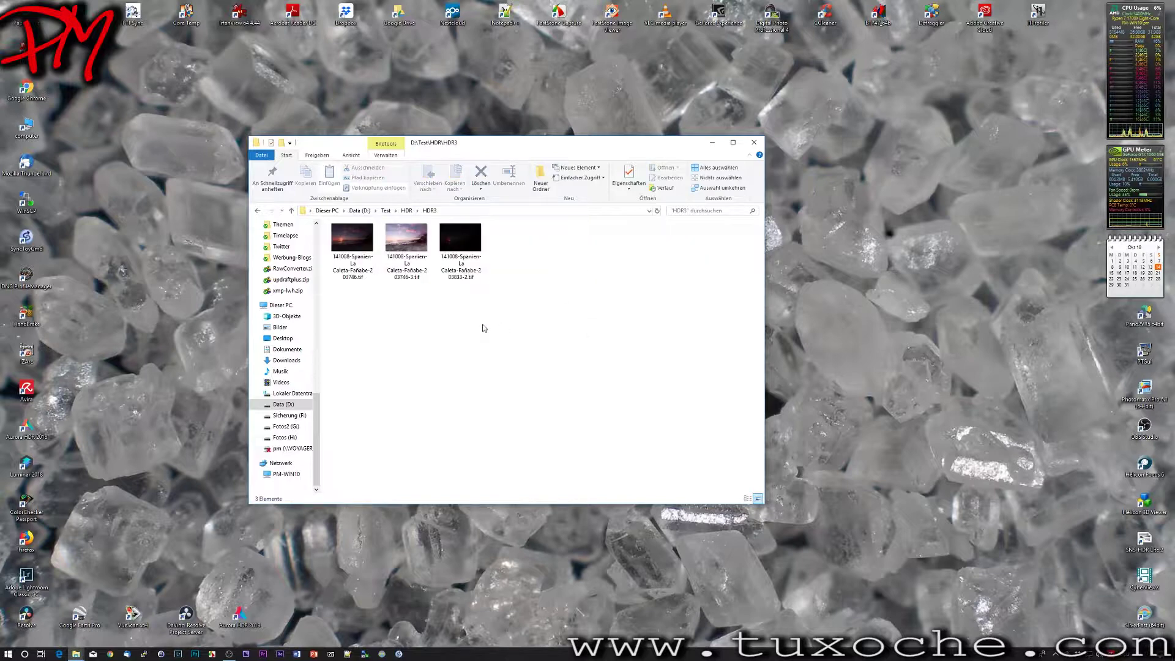
left_click(374, 245)
left_click(433, 260, "shift")
left_click_drag(368, 262, 26, 428)
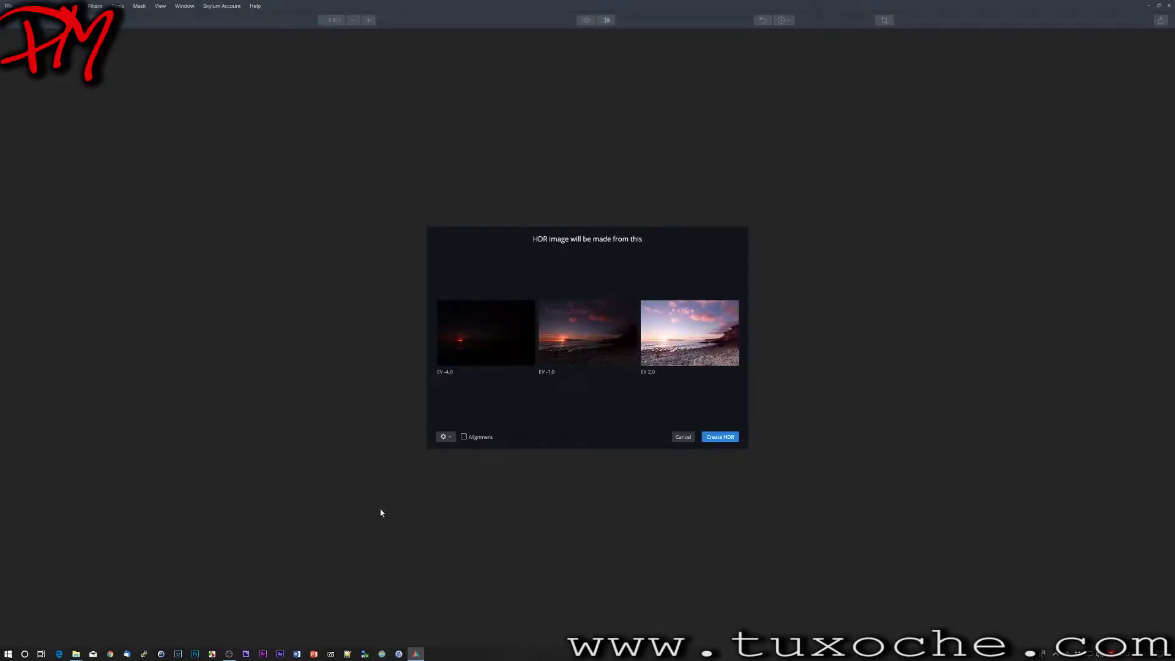
left_click(480, 439)
left_click(735, 440)
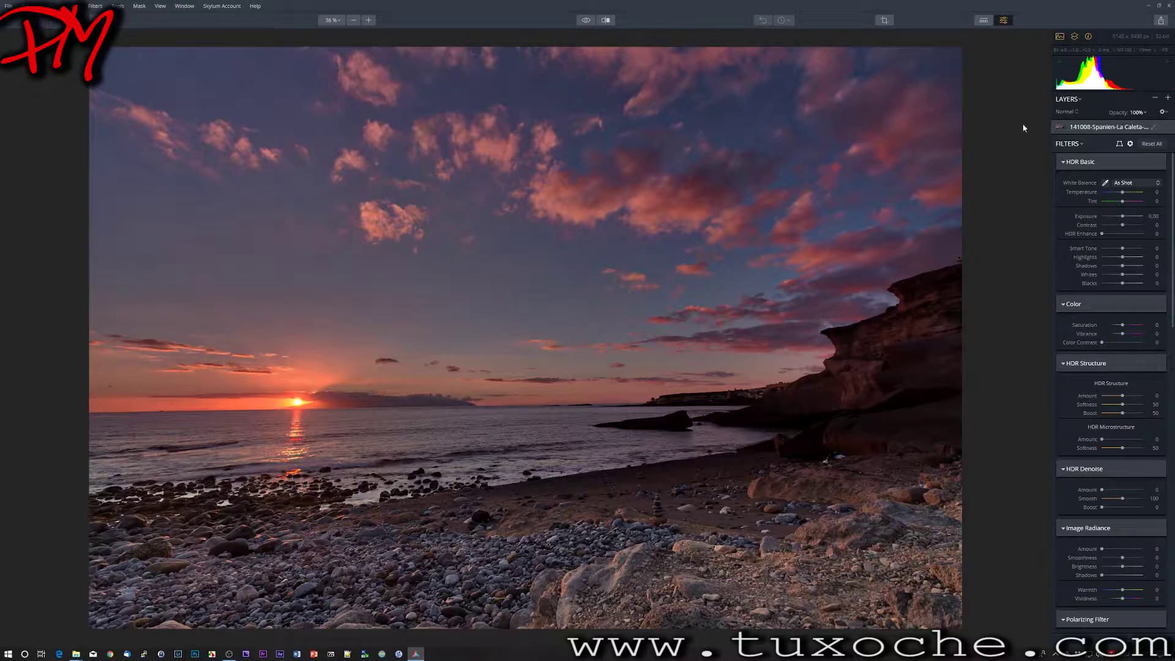
Step: Open the same three sunset TIFF photos in Aurora HDR 2019 and merge them with Auto Alignment enabled
left_click(1148, 4)
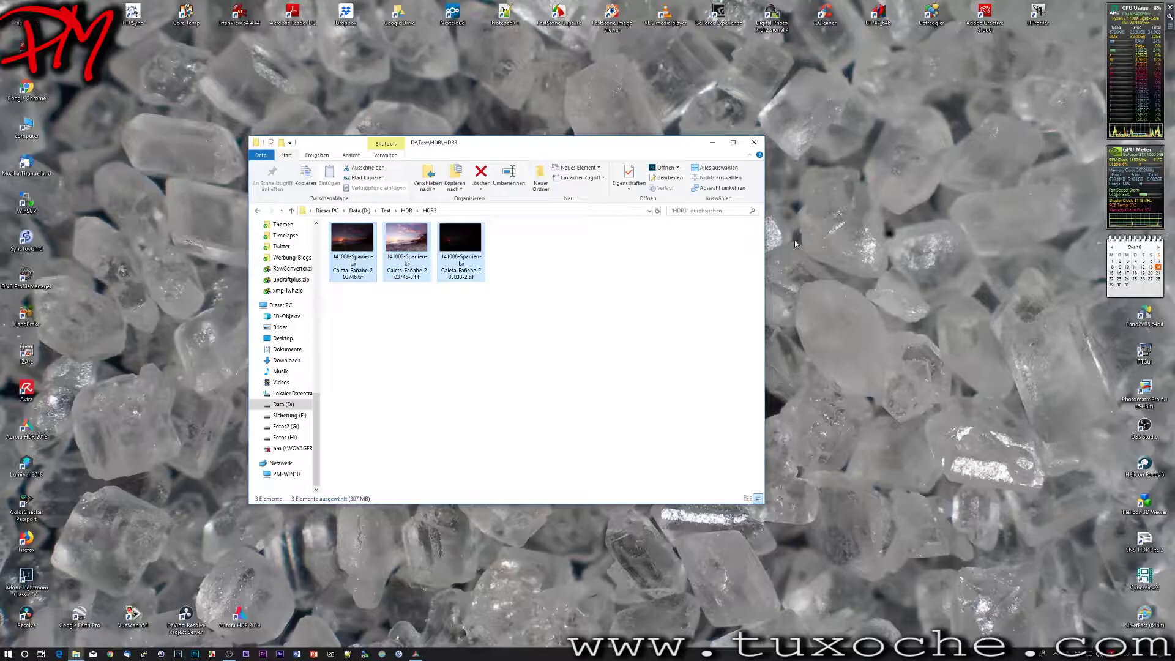
left_click_drag(342, 247, 241, 629)
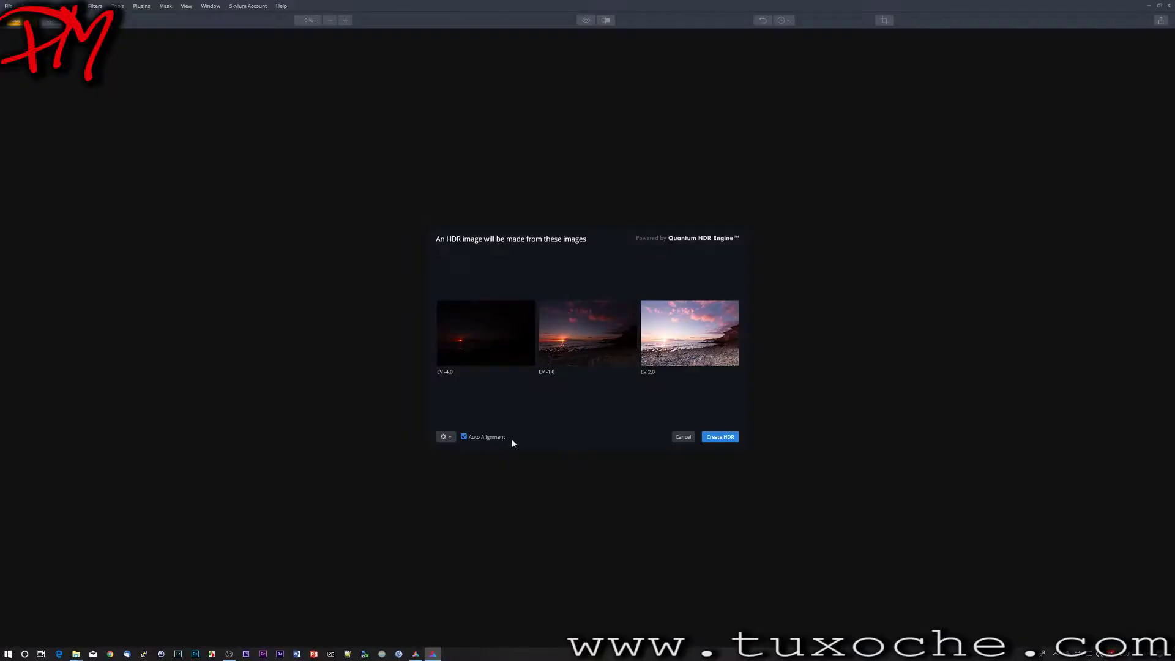
left_click(727, 439)
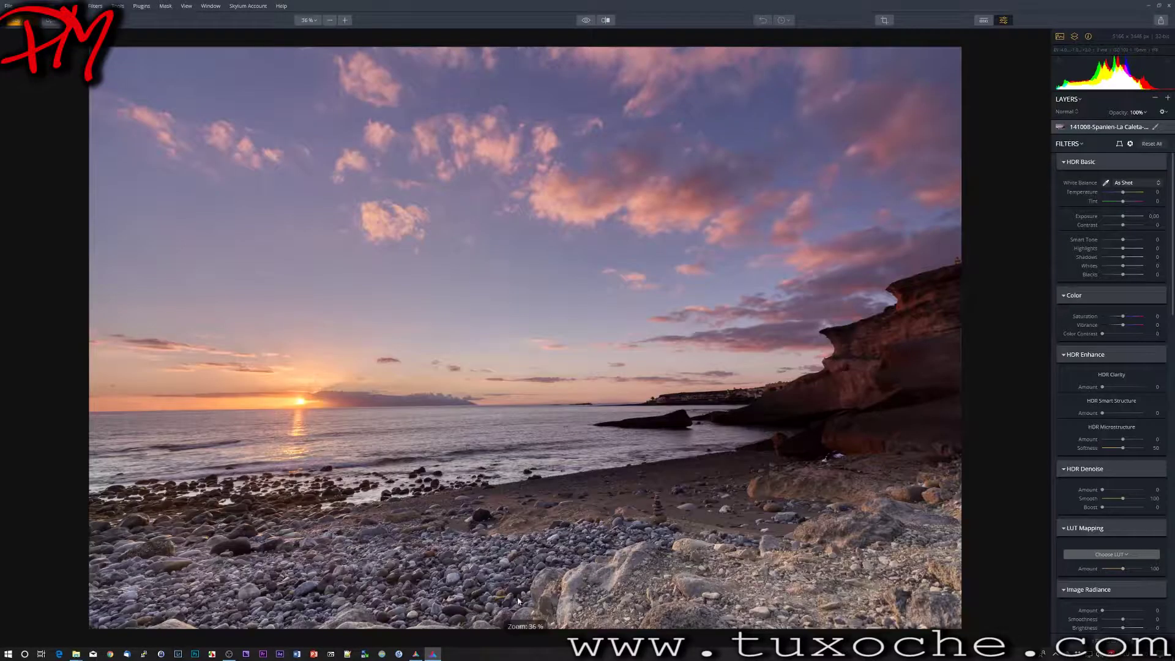
Step: Compare the sunset HDR results of Aurora HDR 2018 and 2019, and close both programs
mouse_move(436, 656)
left_click(416, 654)
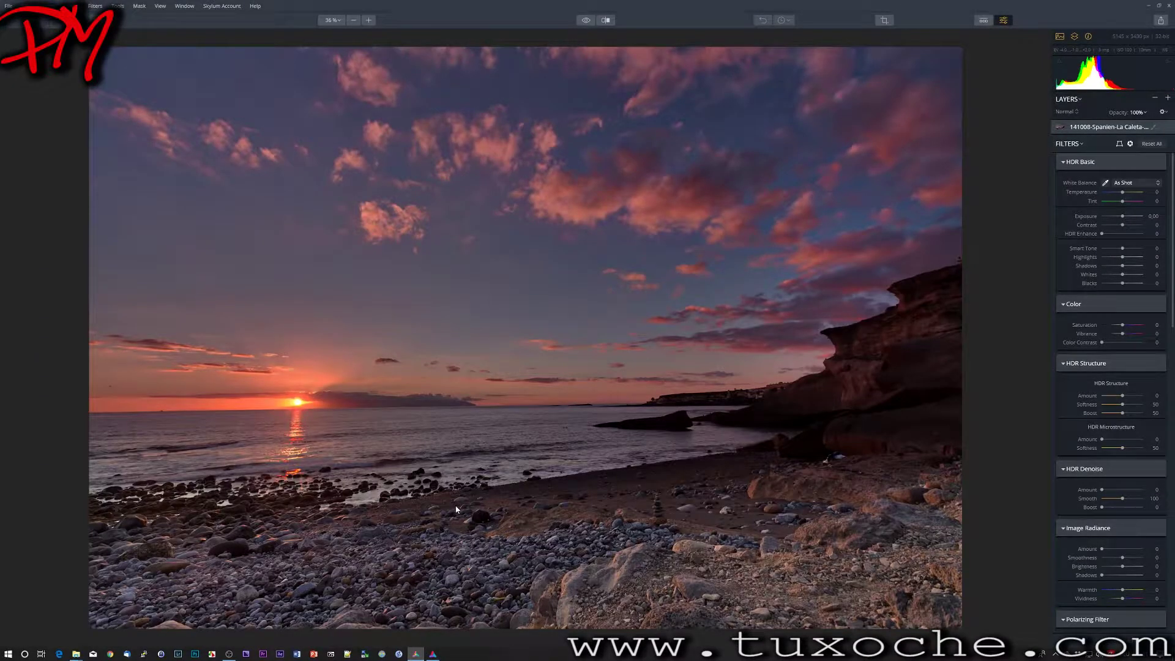
key("alt+Tab")
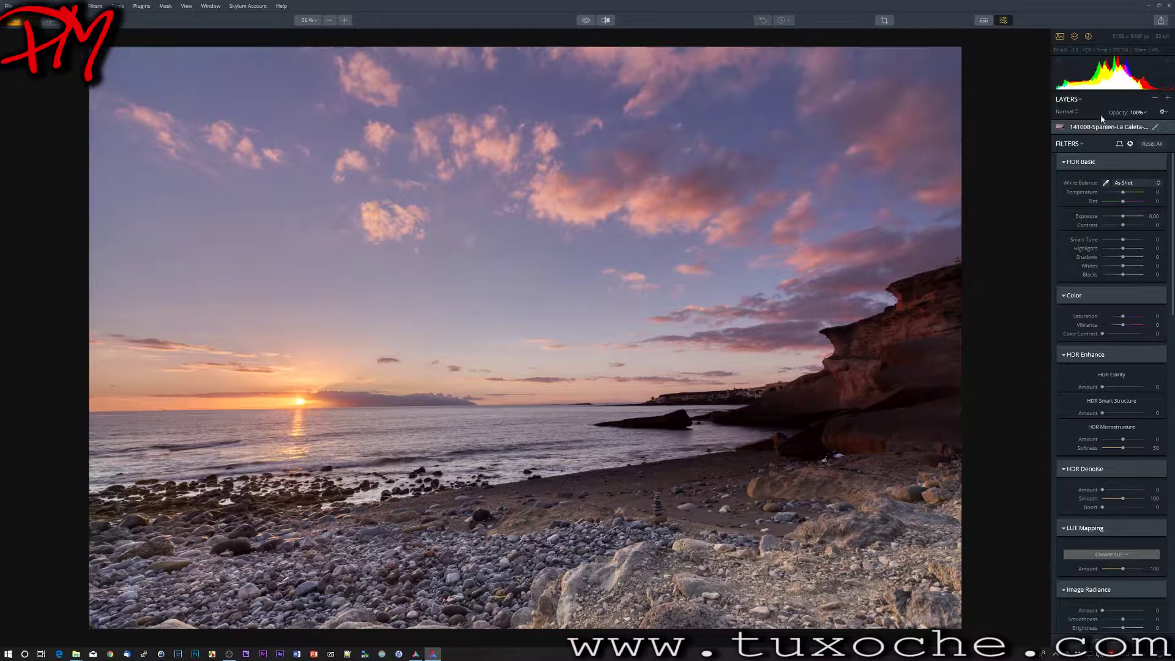
left_click(1170, 6)
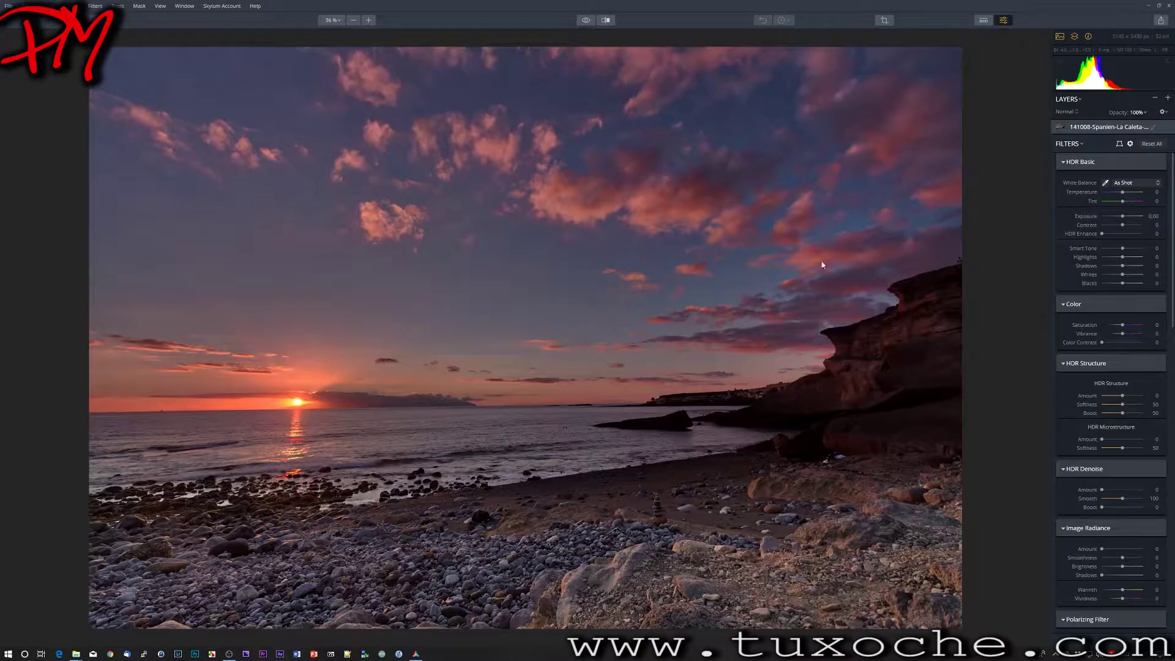
left_click(1169, 6)
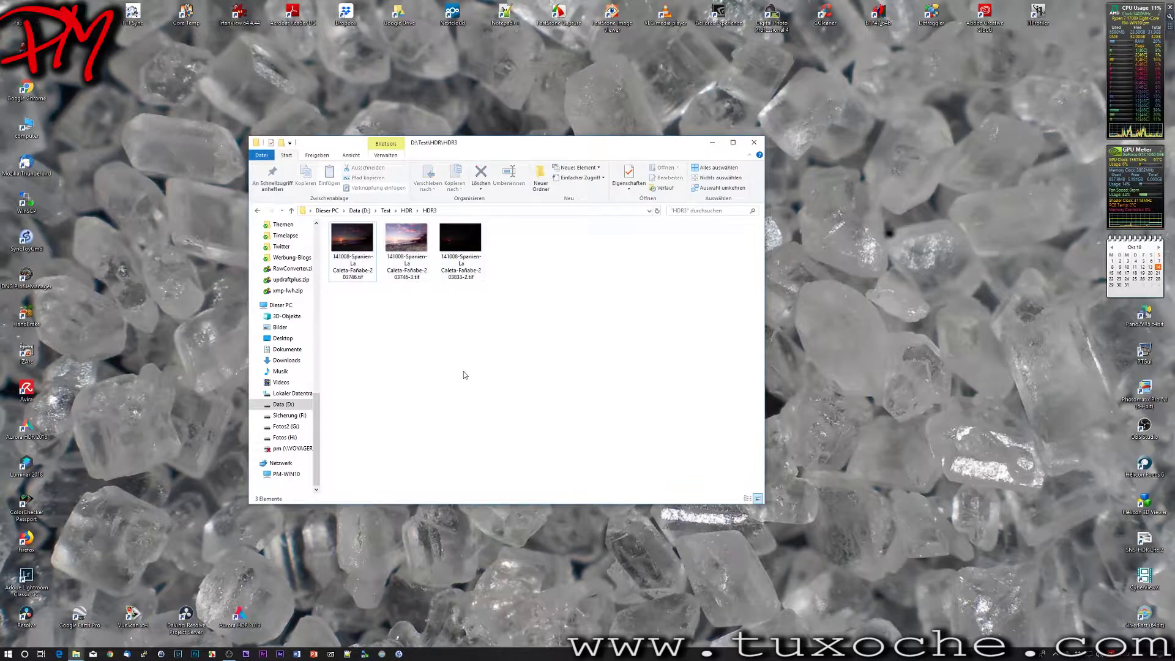
Step: Load IMG_1157.CR2, IMG_1158.CR2 and IMG_1159.CR2 from the HDR6 folder into Aurora HDR 2018 and merge them with Alignment enabled
key("alt+Up")
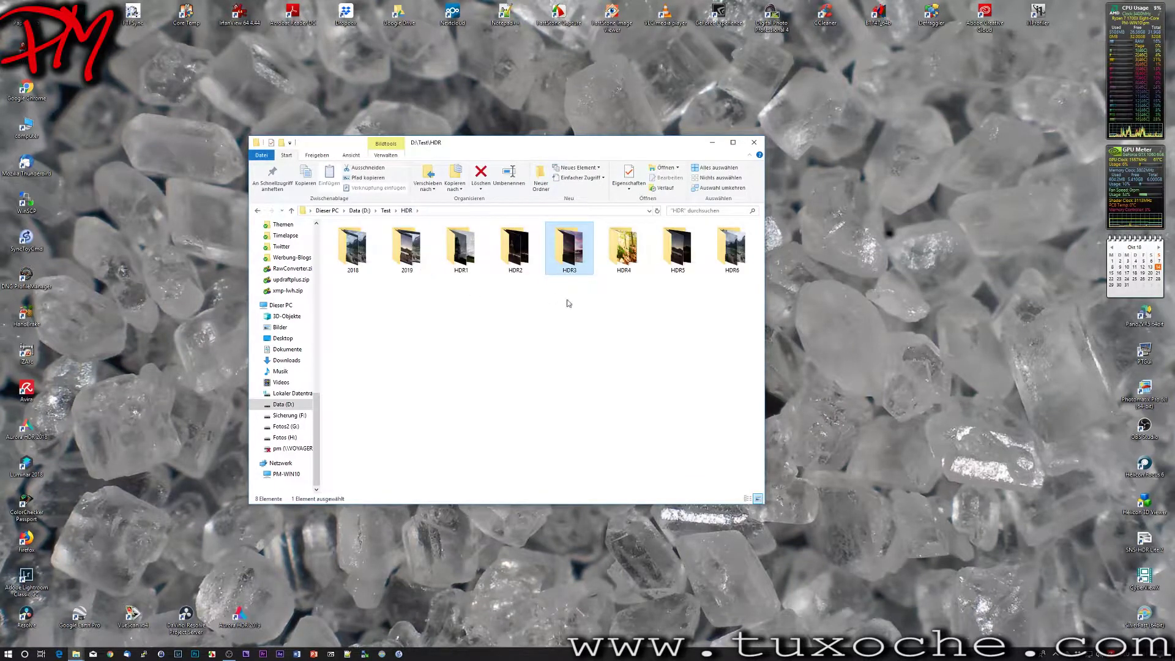
double_click(733, 248)
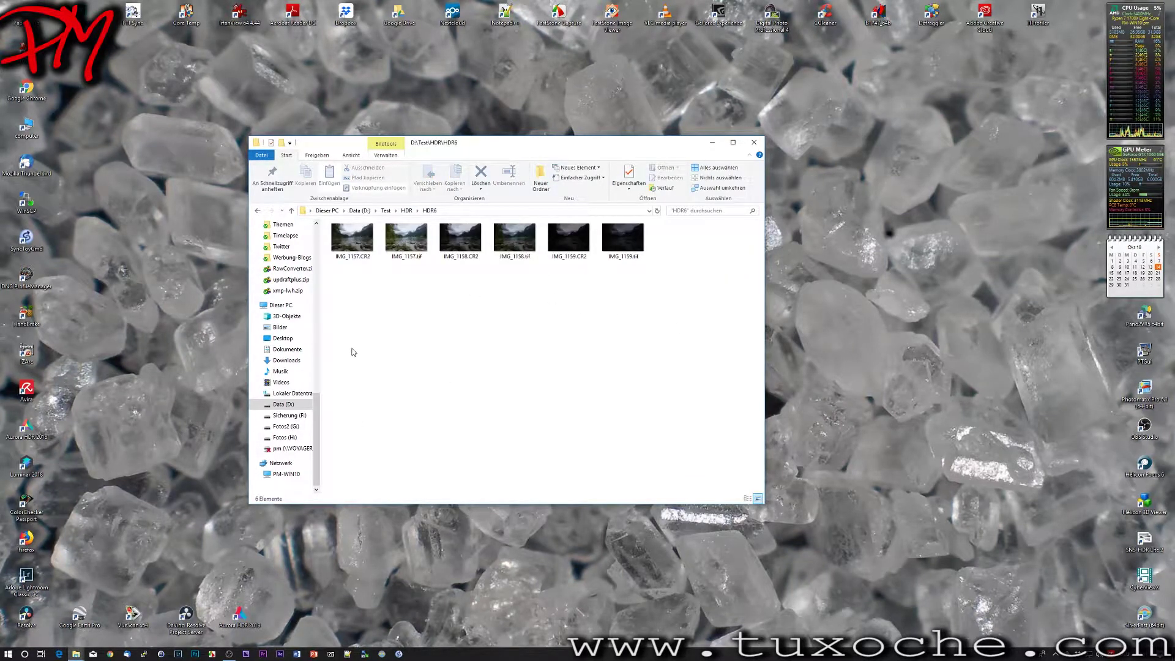
left_click(354, 256)
left_click(461, 256, "ctrl")
left_click(572, 250, "ctrl")
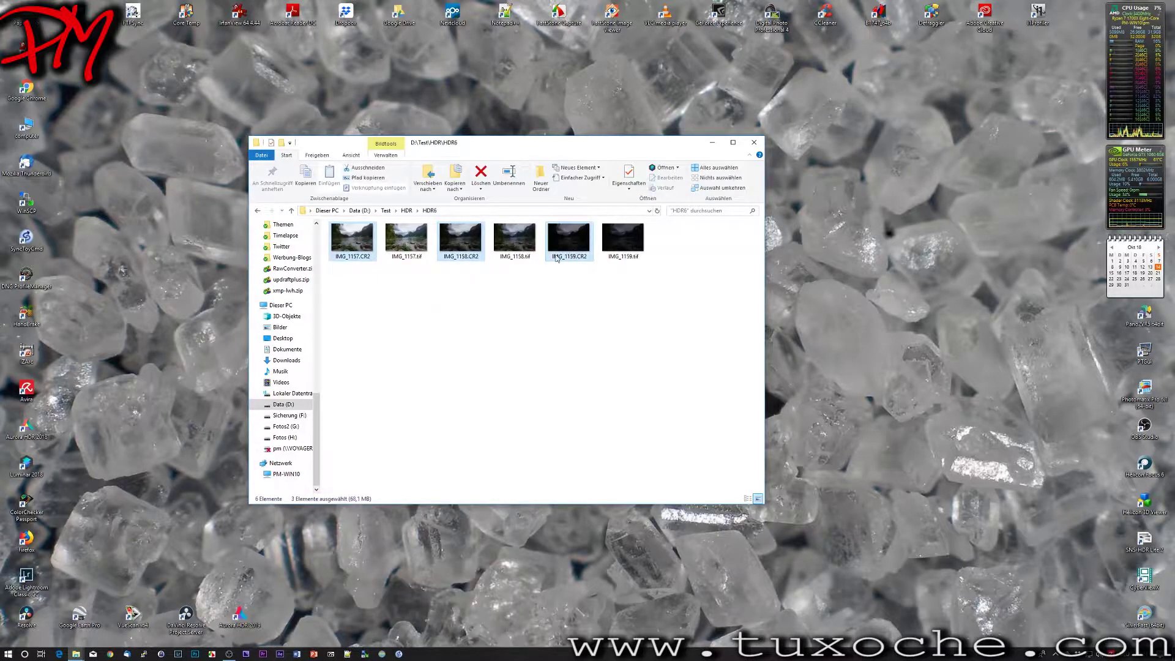
left_click_drag(357, 251, 29, 439)
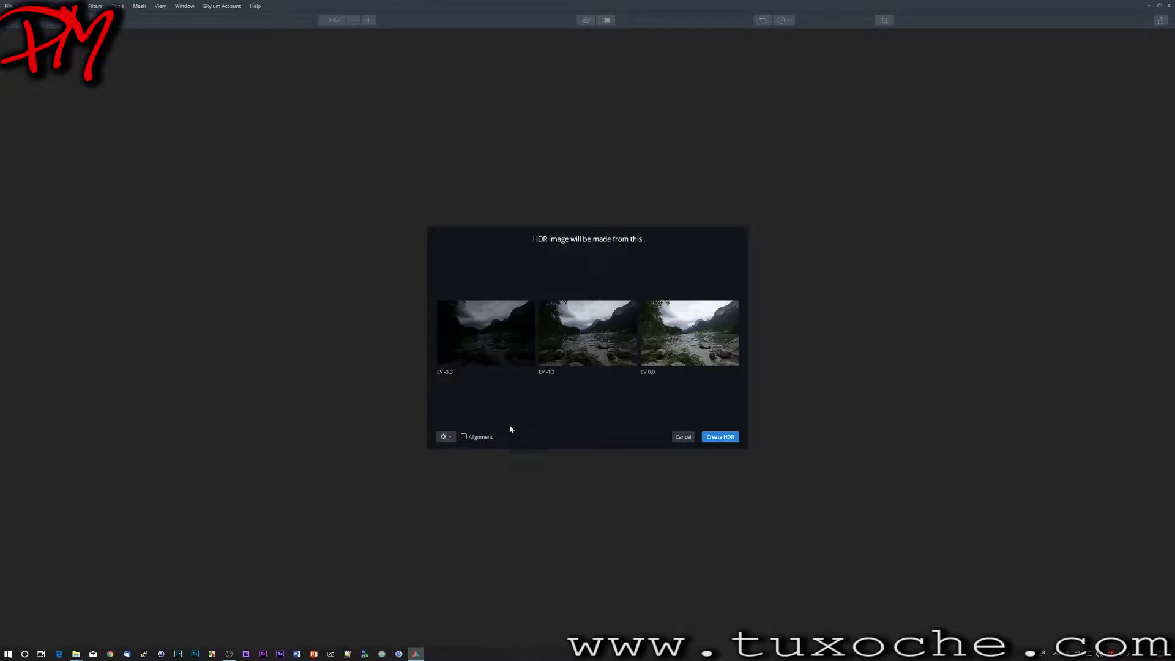
left_click(483, 438)
left_click(731, 440)
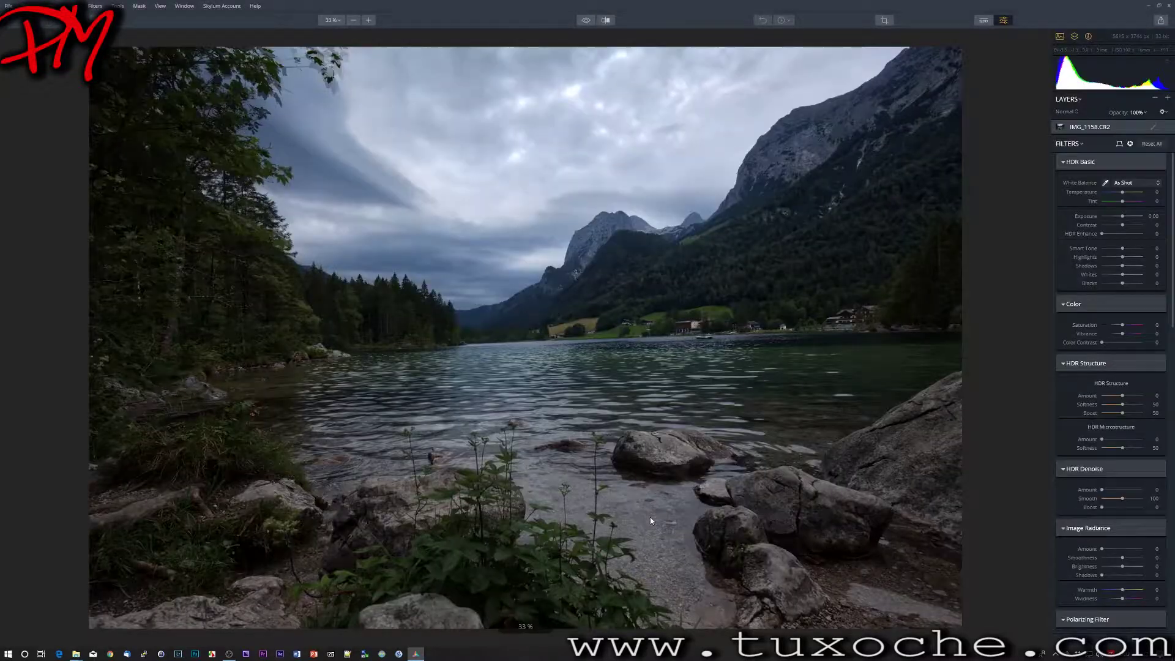
Step: Merge the same three CR2 lake photos in Aurora HDR 2019 with Auto Alignment enabled, and close the result
left_click(1149, 6)
left_click_drag(350, 248, 239, 628)
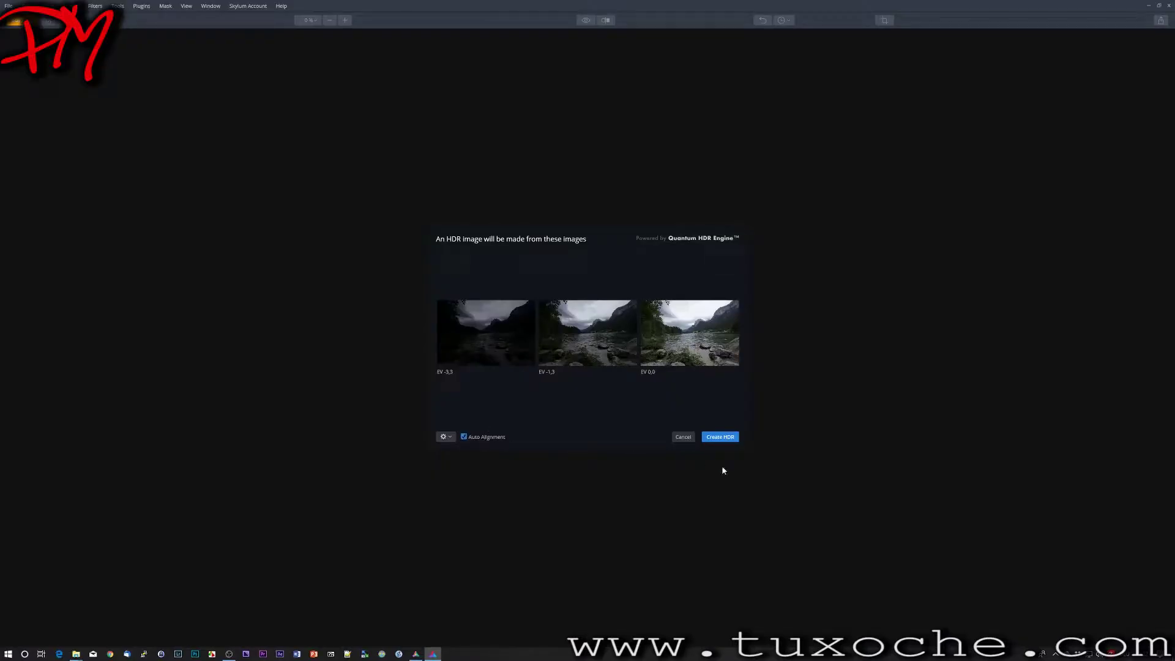
left_click(720, 436)
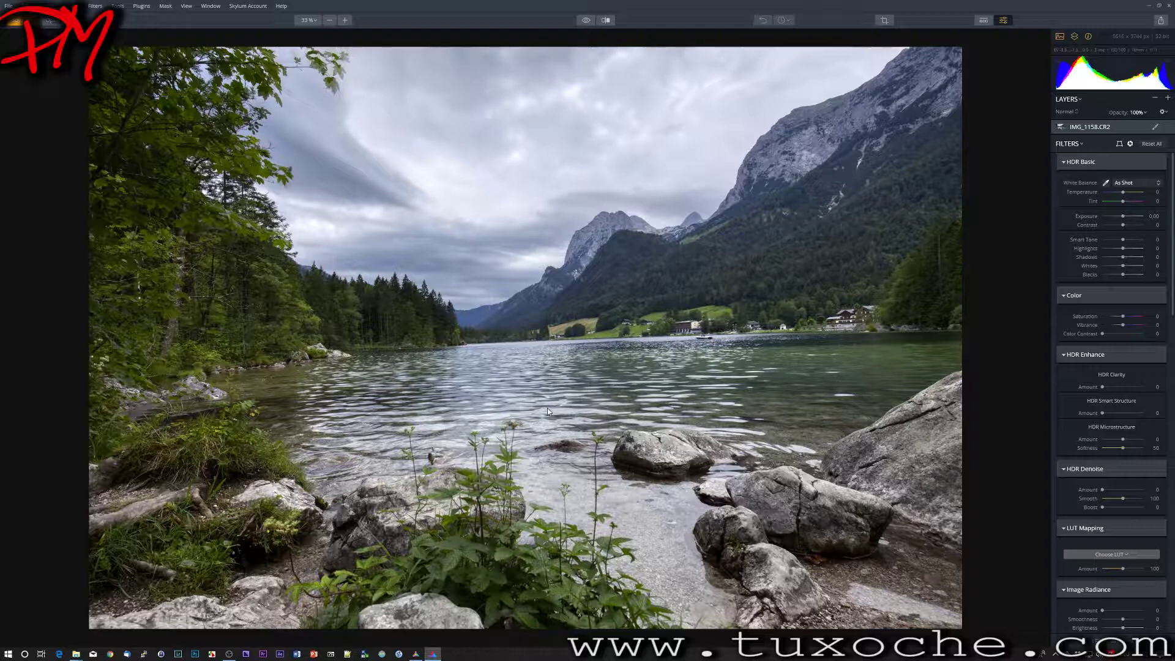
left_click(1170, 5)
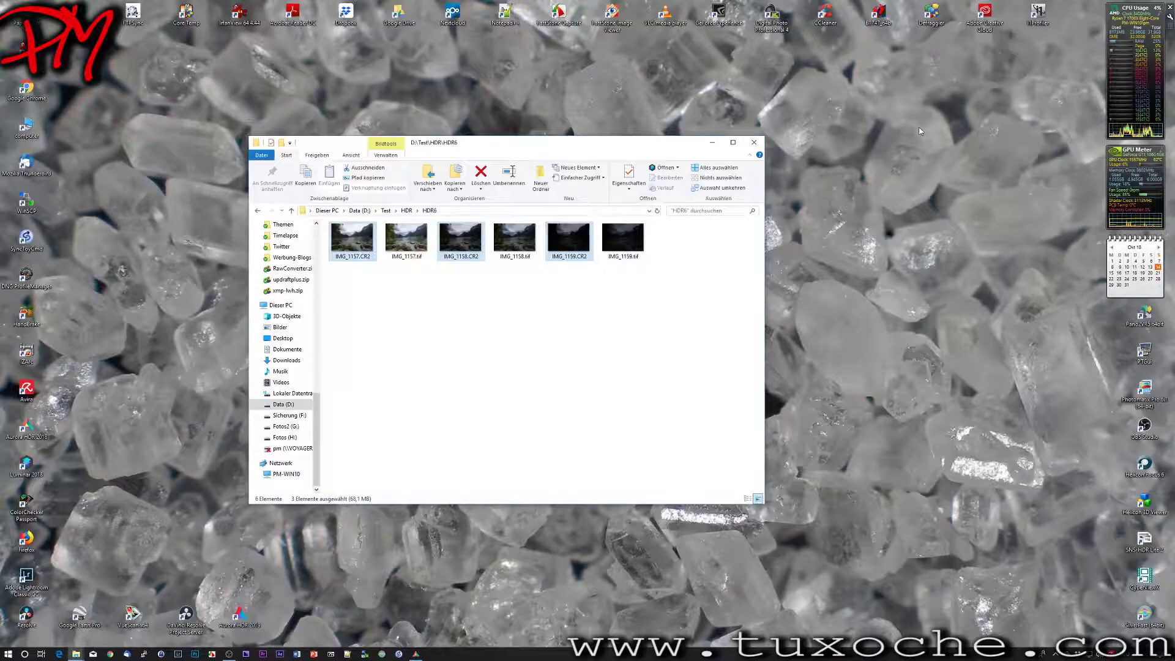
Step: Load IMG_1157.CR2, IMG_1158.CR2 and IMG_1159.CR2 into Aurora HDR 2019 again and dismiss the trial notice
left_click(655, 327)
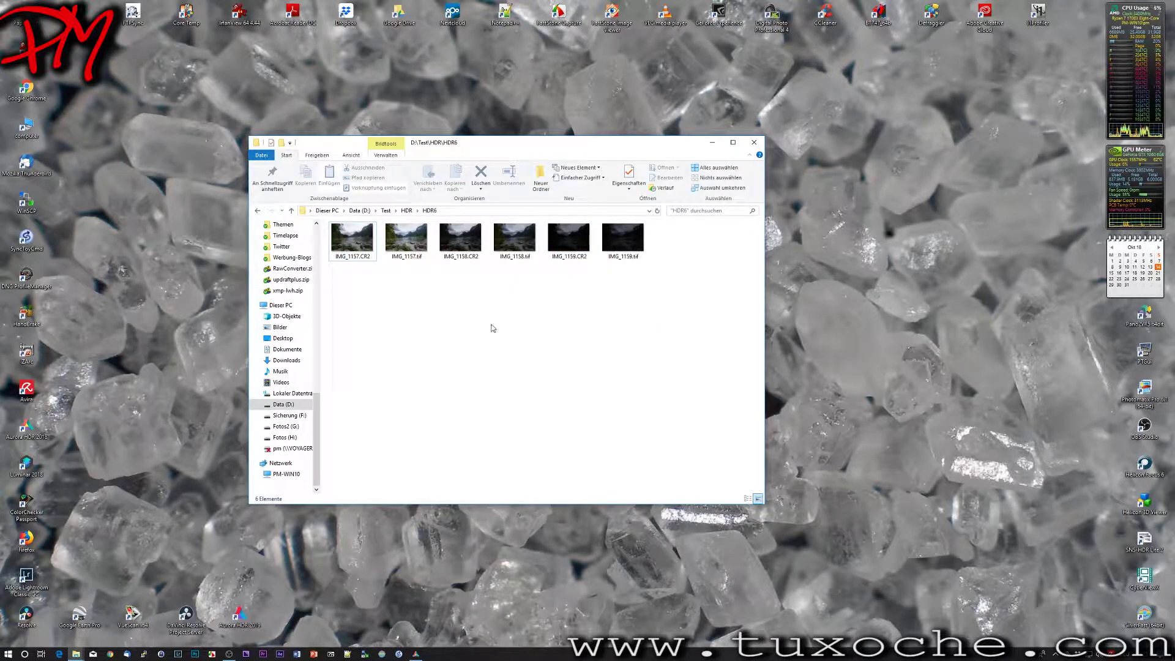
left_click(366, 255)
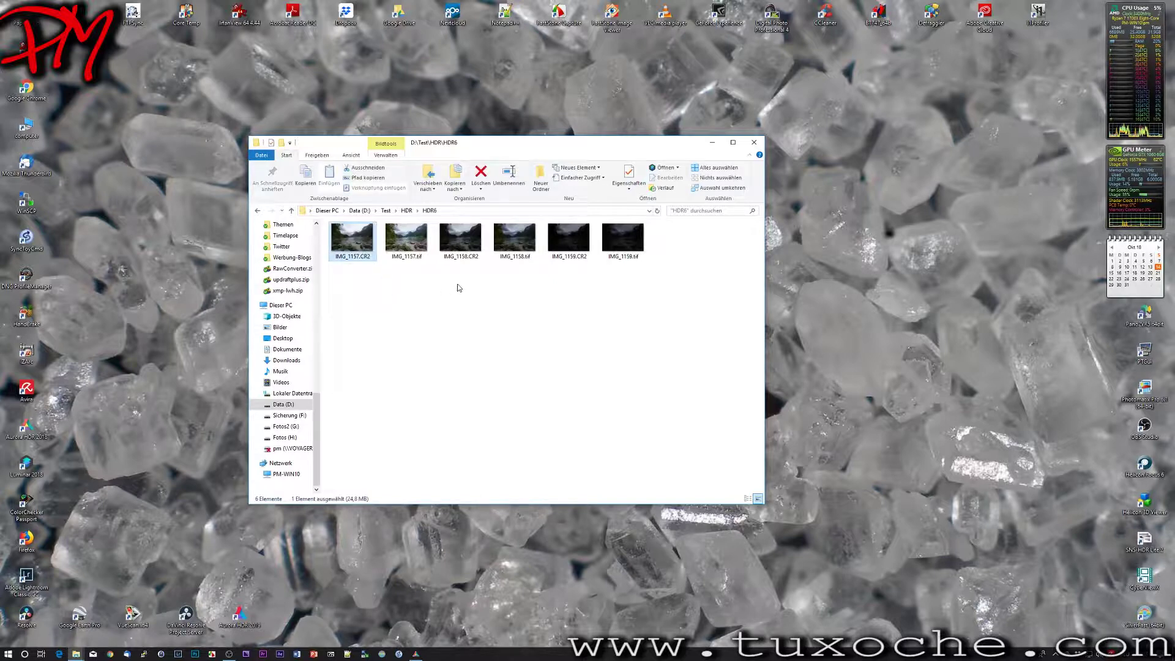
left_click(473, 255)
left_click(362, 258, "ctrl")
left_click(569, 240, "ctrl")
left_click_drag(352, 242, 234, 623)
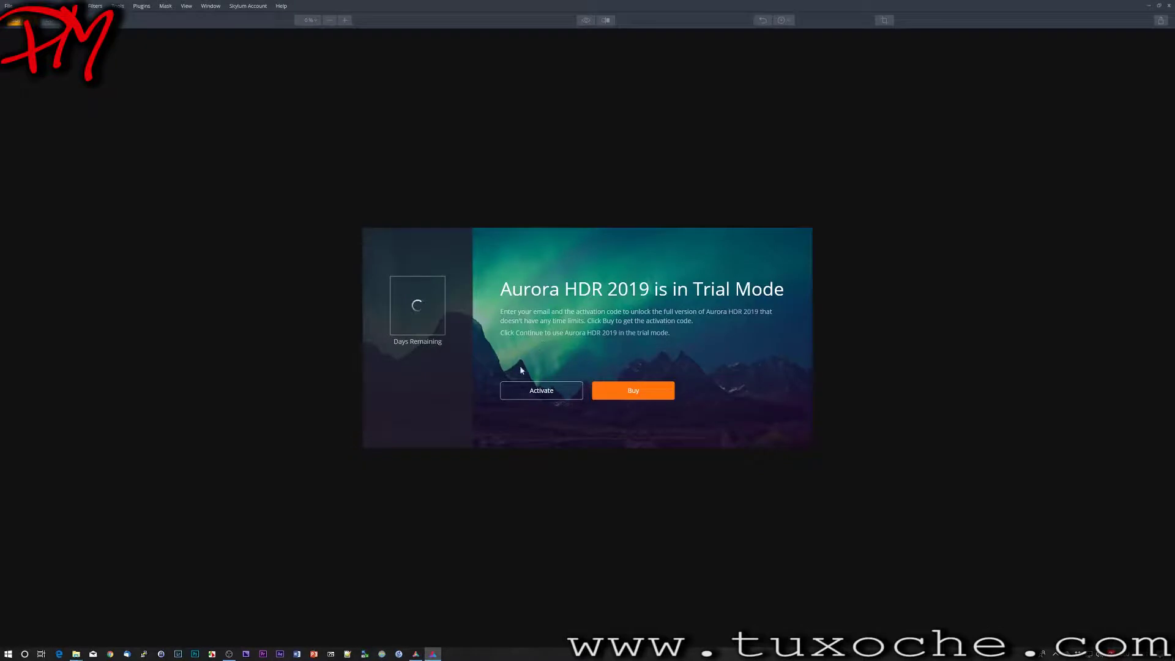
left_click(538, 388)
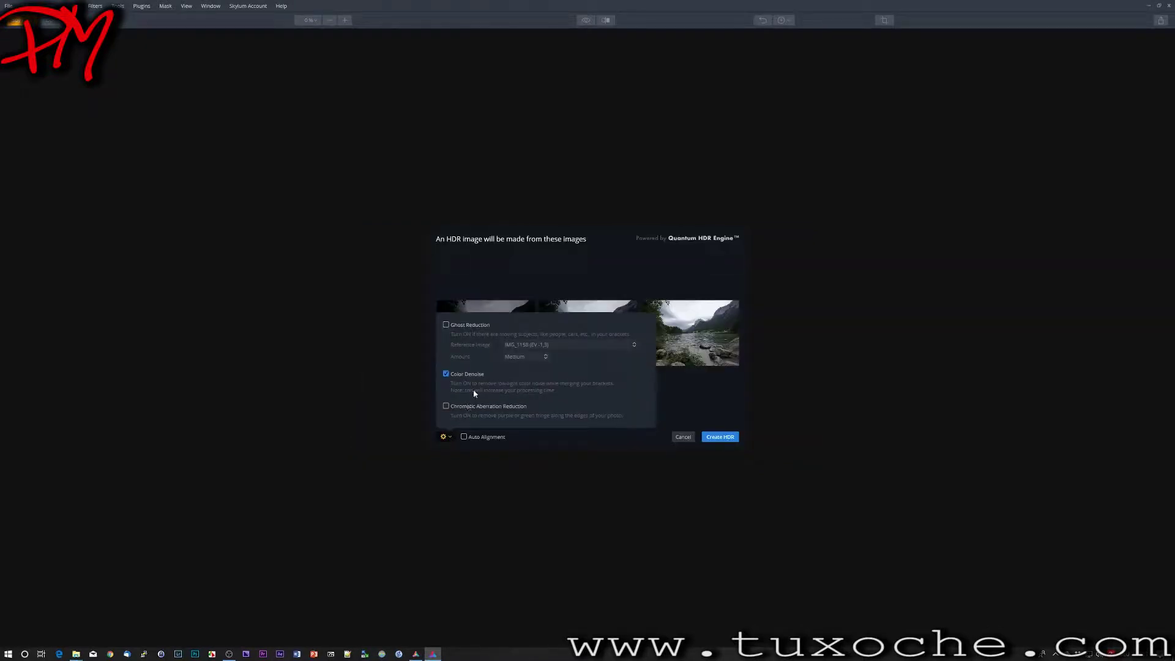
Step: Enable Ghost Reduction for the merge with IMG_1159 (EV -3,3) as reference image and the amount set to Highest
left_click(477, 330)
left_click(523, 346)
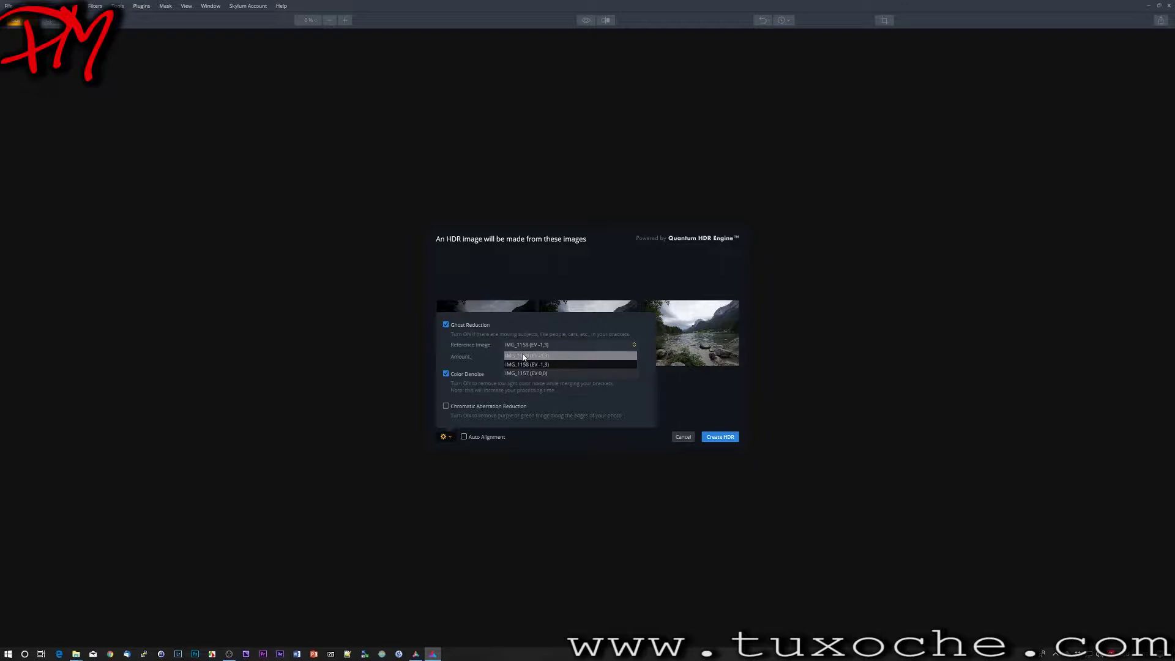
left_click(524, 356)
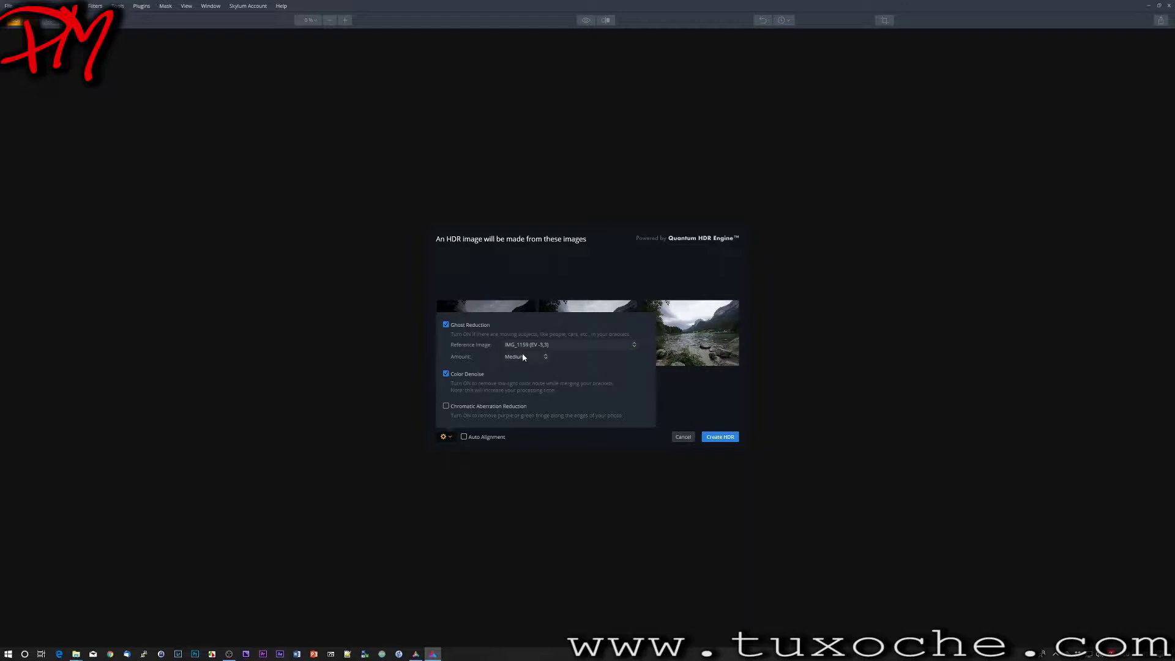
left_click(524, 358)
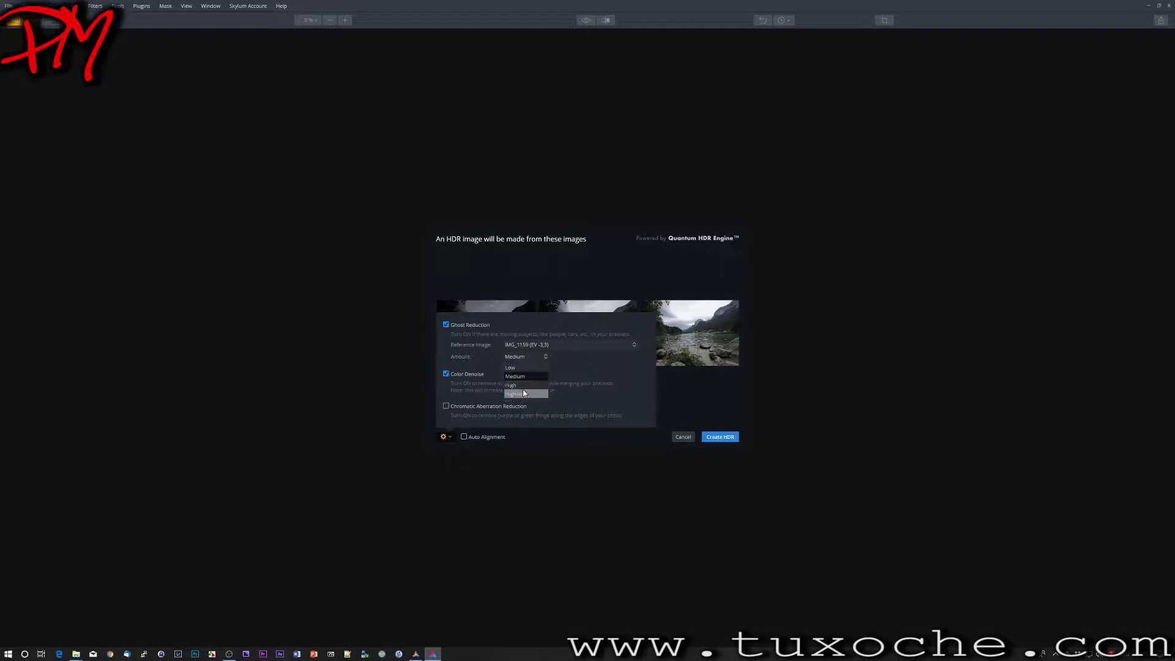
left_click(525, 393)
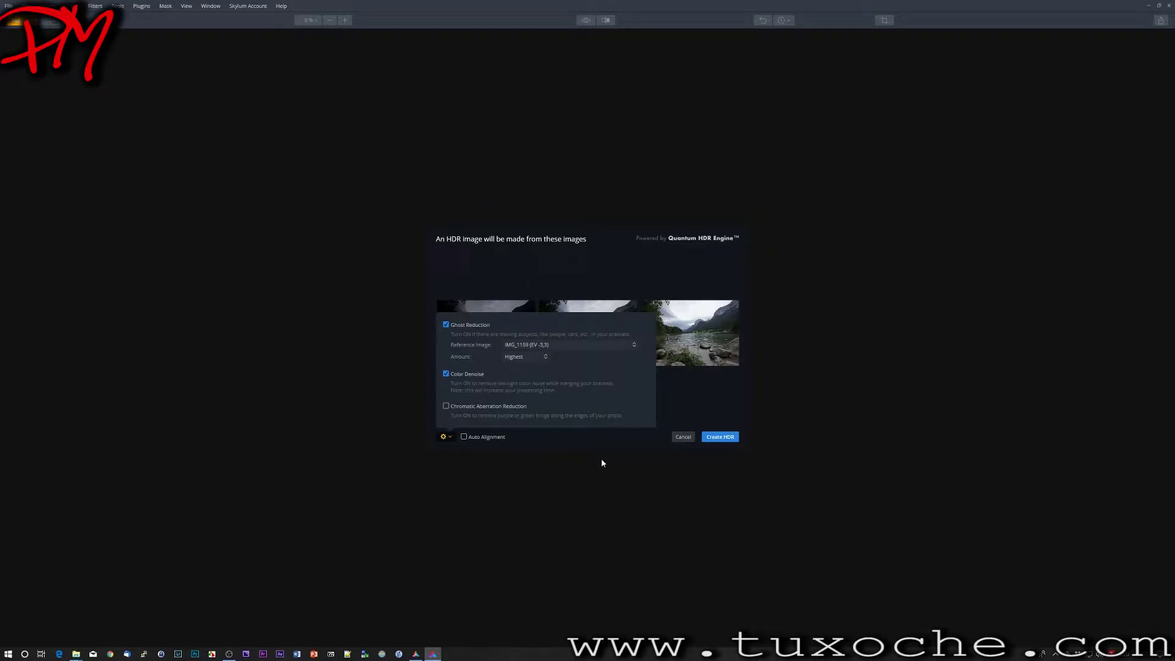
Step: Enable Auto Alignment for the three lake photos and create the HDR image with the chosen ghost reduction
left_click(486, 438)
left_click(486, 437)
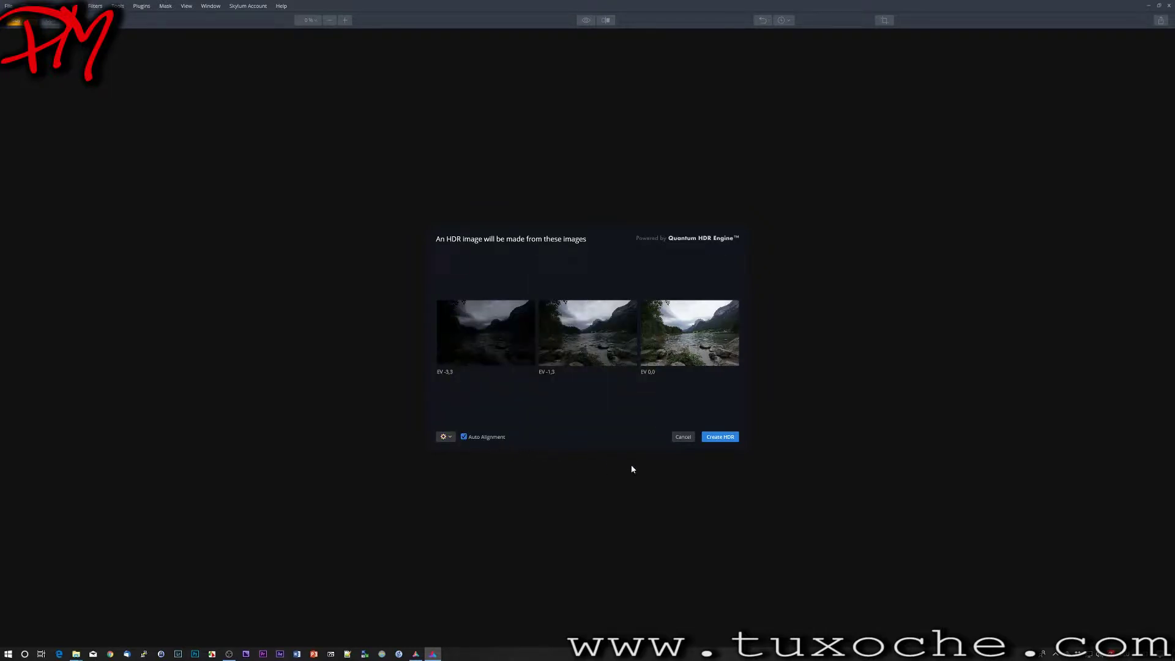
left_click(711, 437)
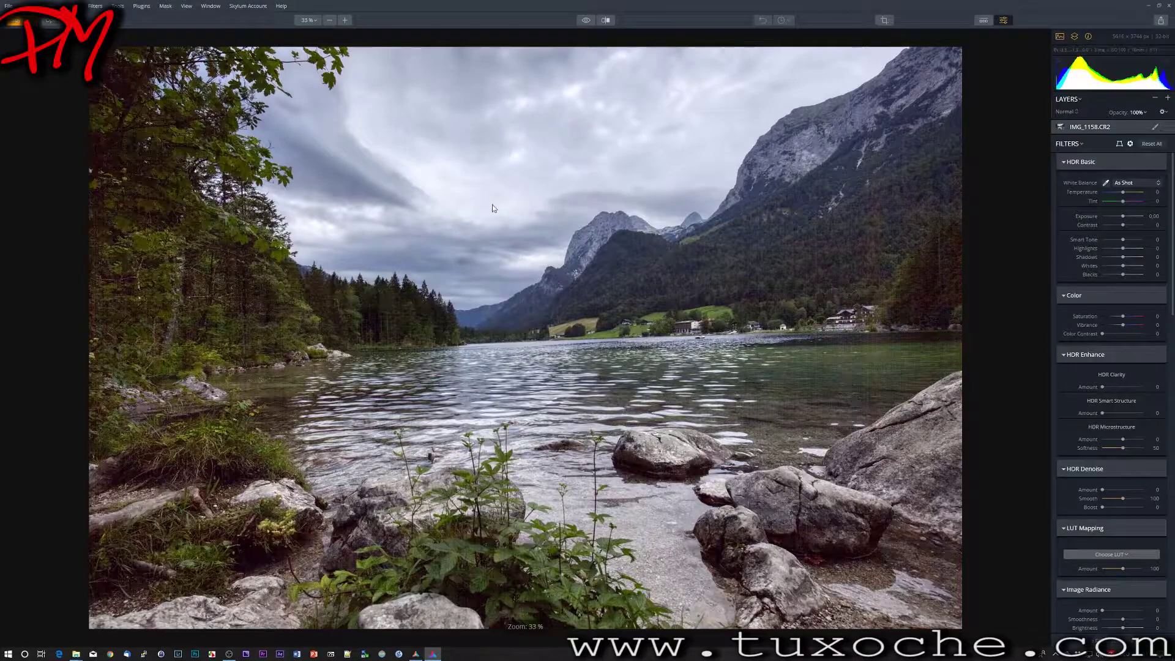
Step: Examine the water, forest and mountain areas of the merged lake image at 100% zoom for ghosting and artifacts
left_click(314, 21)
left_click(319, 55)
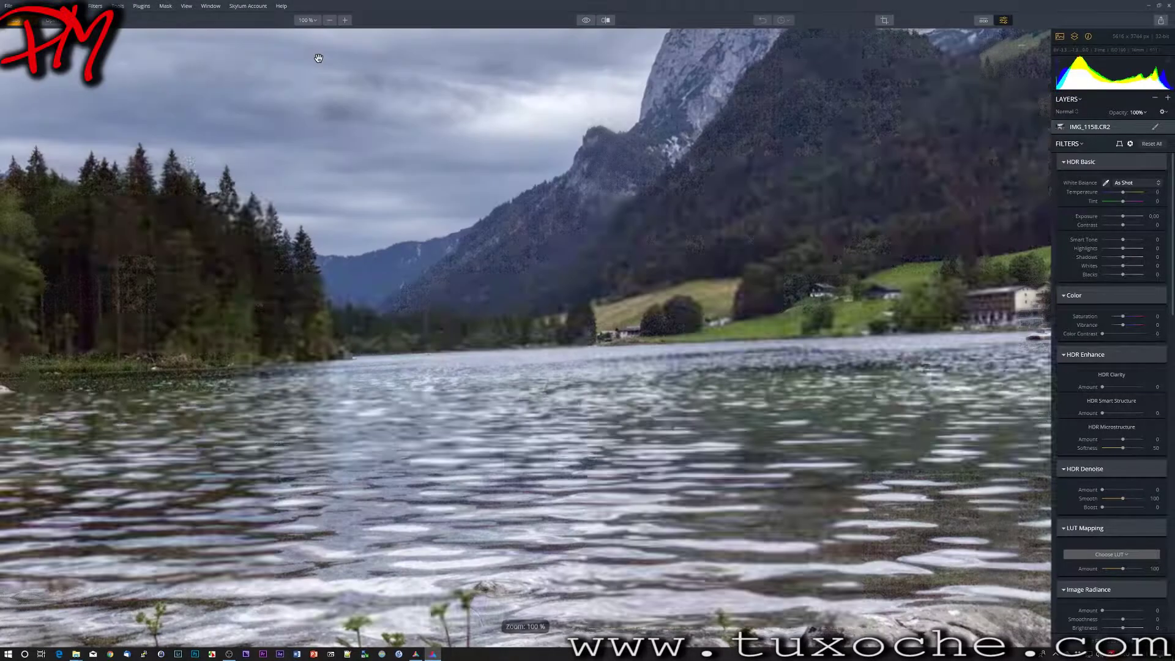
left_click_drag(924, 279, 605, 430)
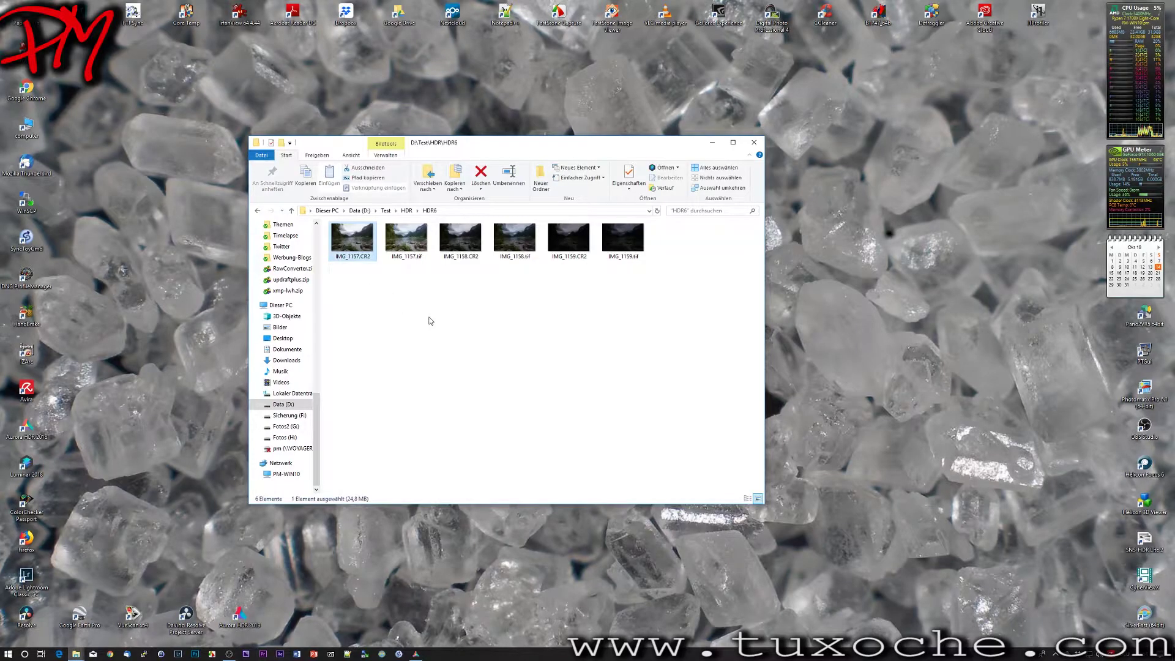
Step: Load IMG_1157.CR2, IMG_1158.CR2 and IMG_1159.CR2 from the HDR6 folder into Photomatix for a bracketed merge
left_click(461, 262, "ctrl")
left_click(580, 260, "ctrl")
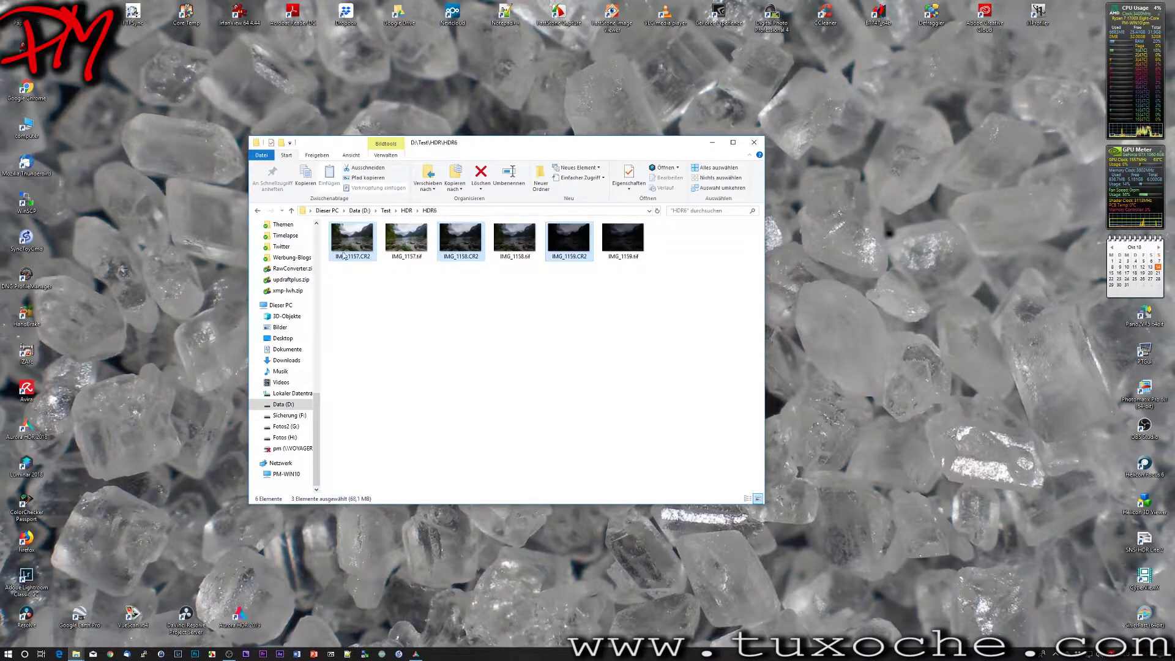
left_click_drag(357, 259, 1143, 403)
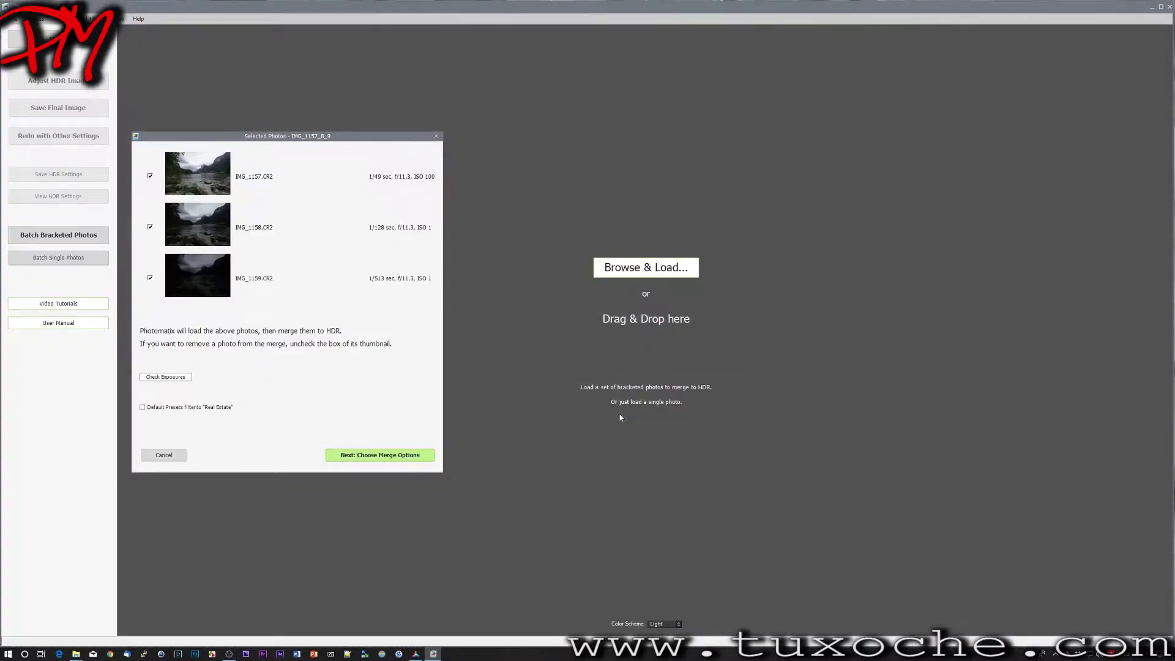
Step: Merge the photos with source alignment and ghost removal options enabled, using the darkest exposure as base photo for Automatic Deghosting
left_click(390, 455)
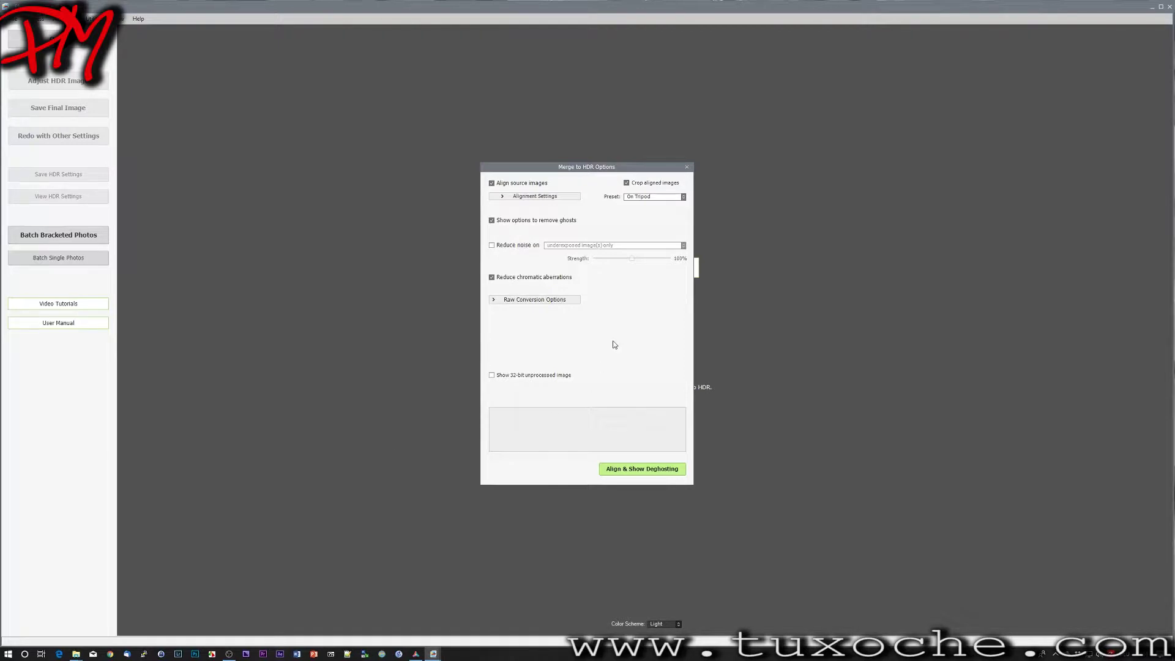
left_click(625, 467)
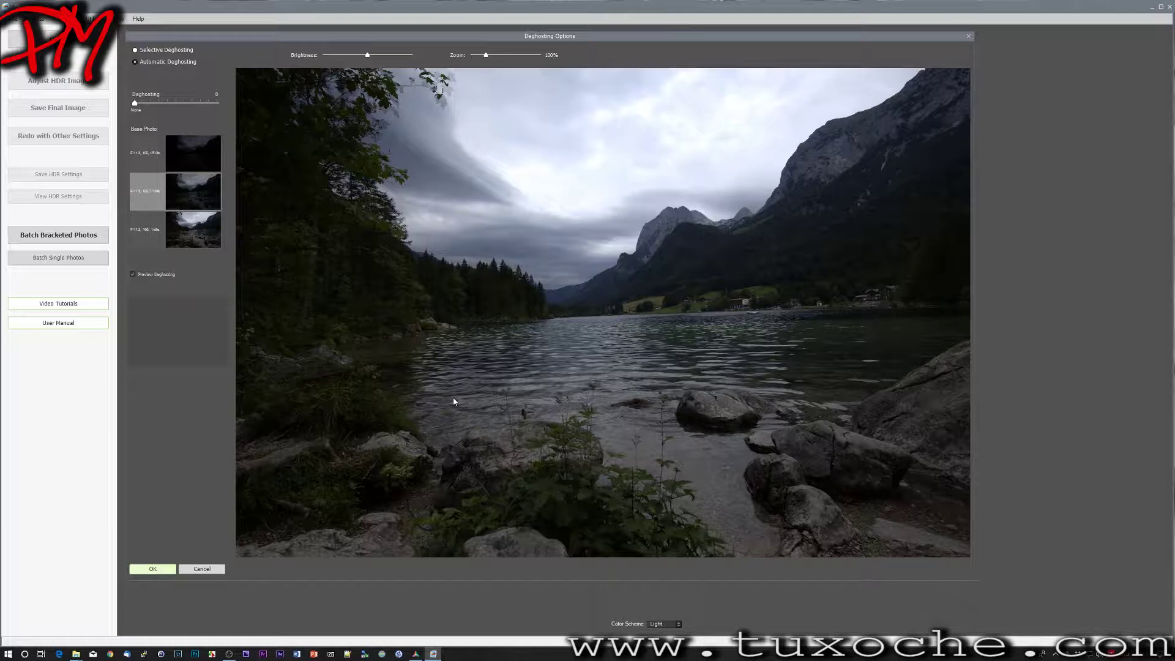
left_click(188, 167)
mouse_move(143, 61)
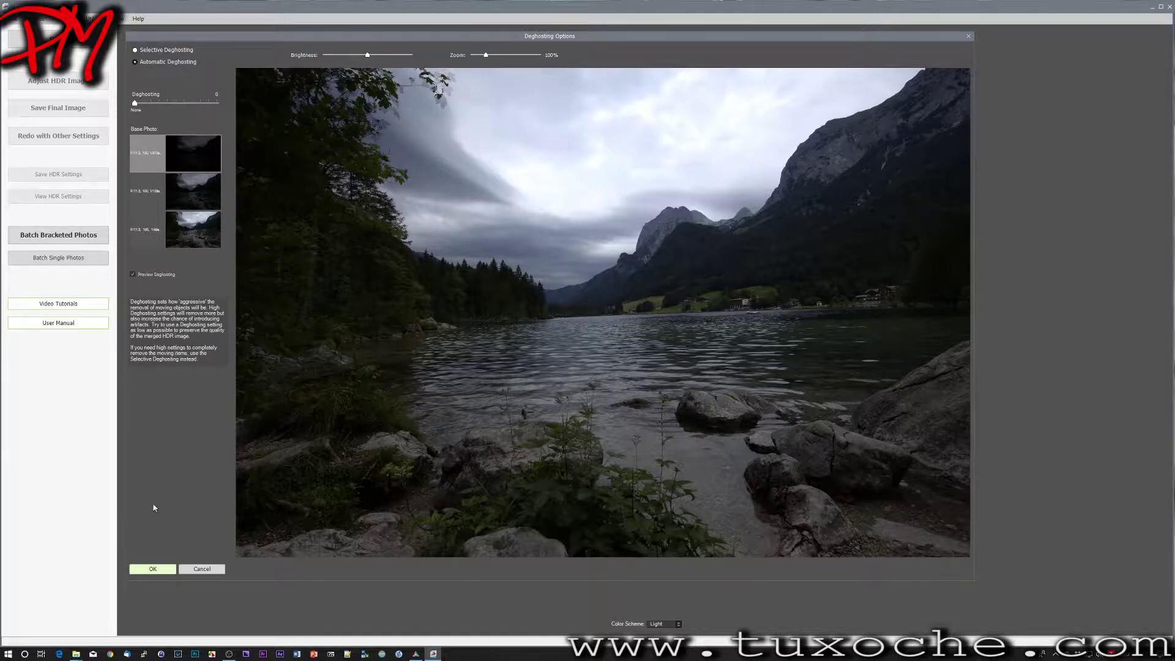
left_click(153, 568)
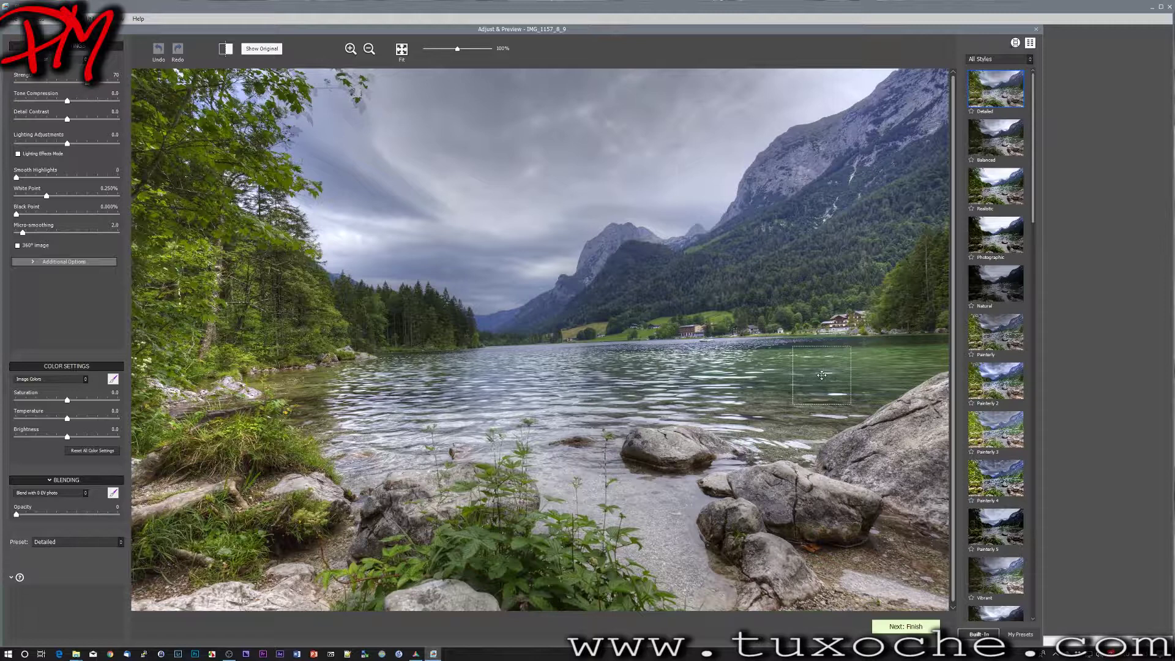
Step: Inspect the forested slope with the loupe and examine the lake area of the merged image at 132% zoom
left_click(815, 266)
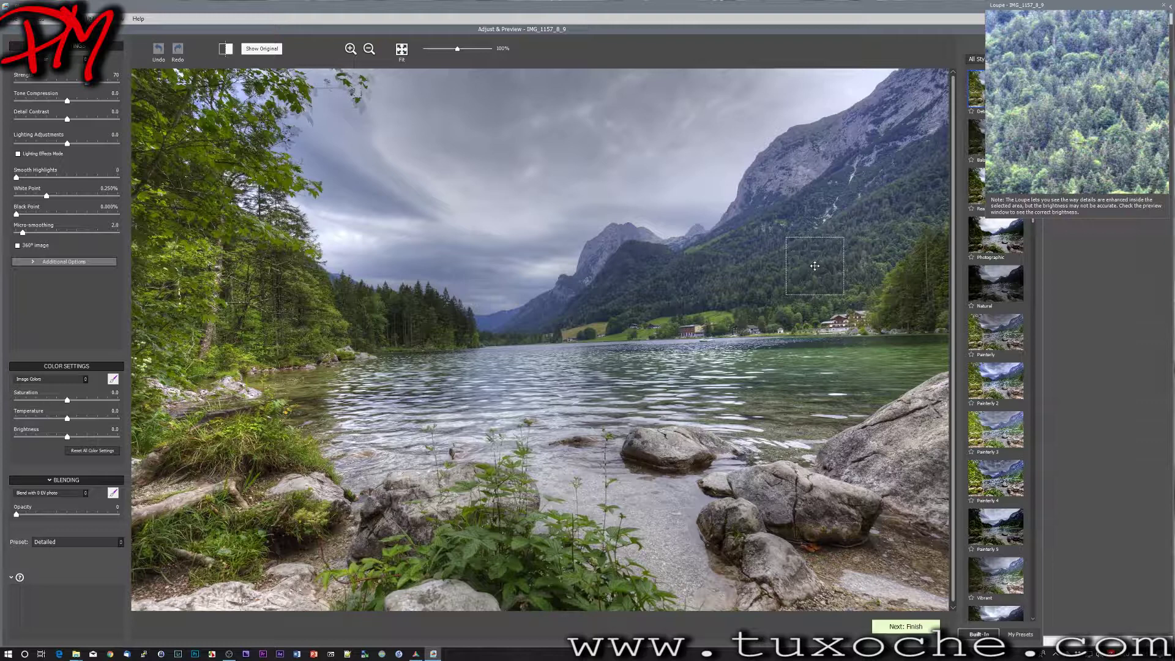
left_click_drag(815, 266, 672, 111)
left_click_drag(458, 49, 478, 49)
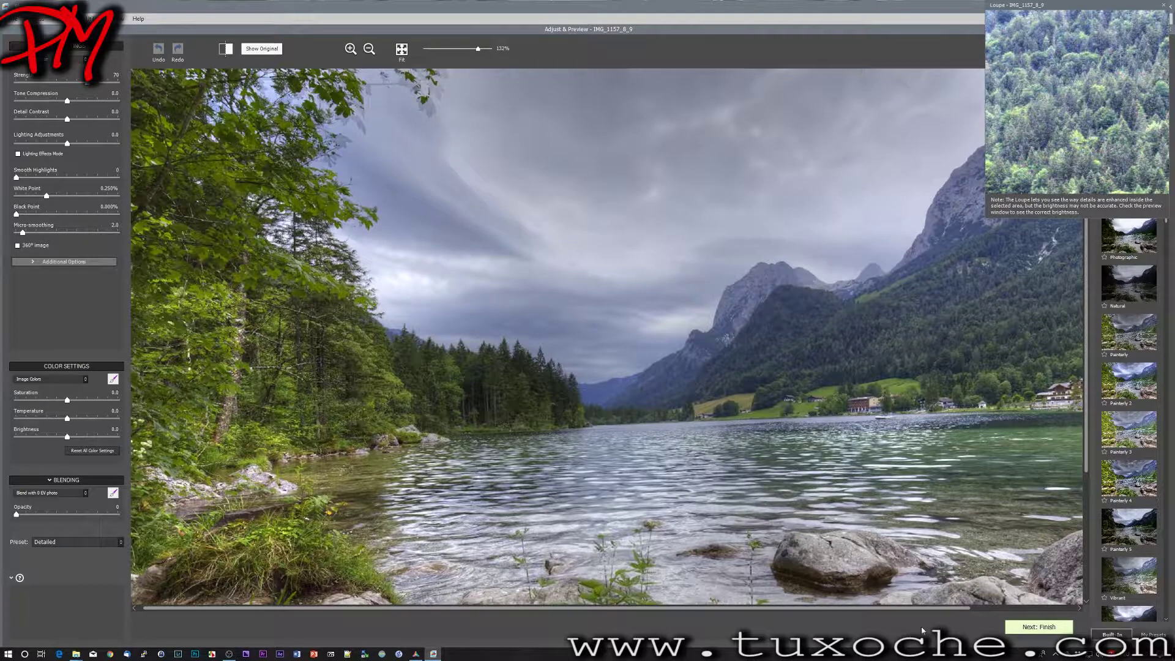
left_click_drag(912, 610, 994, 610)
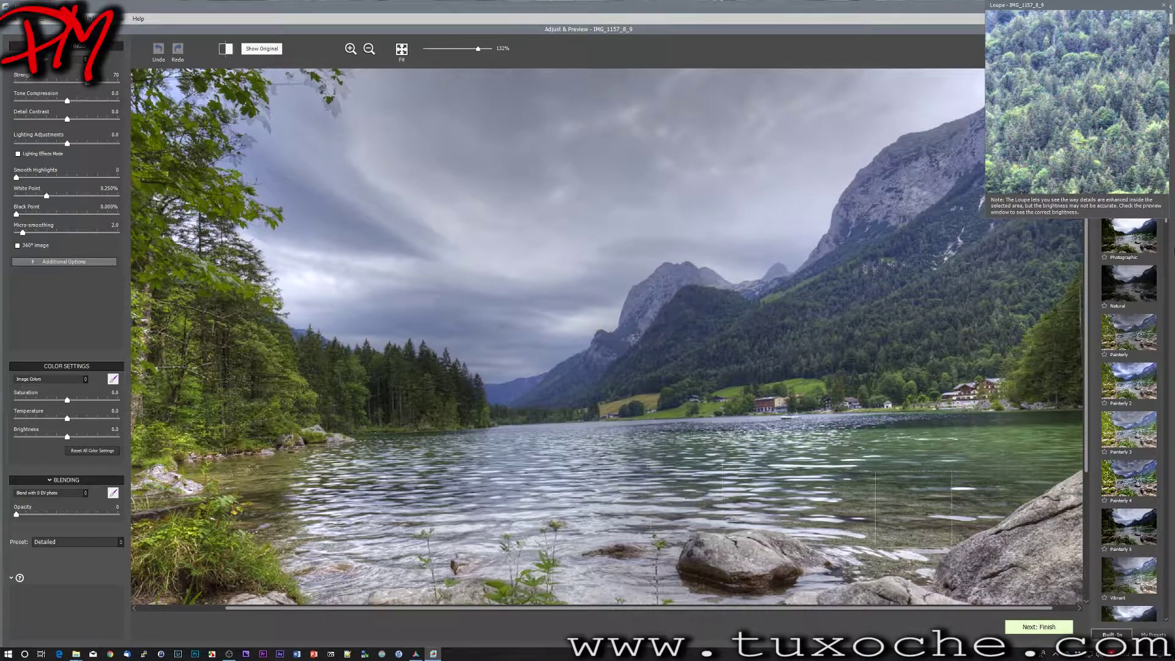
Step: Close the loupe and exit Photomatix
left_click(1164, 5)
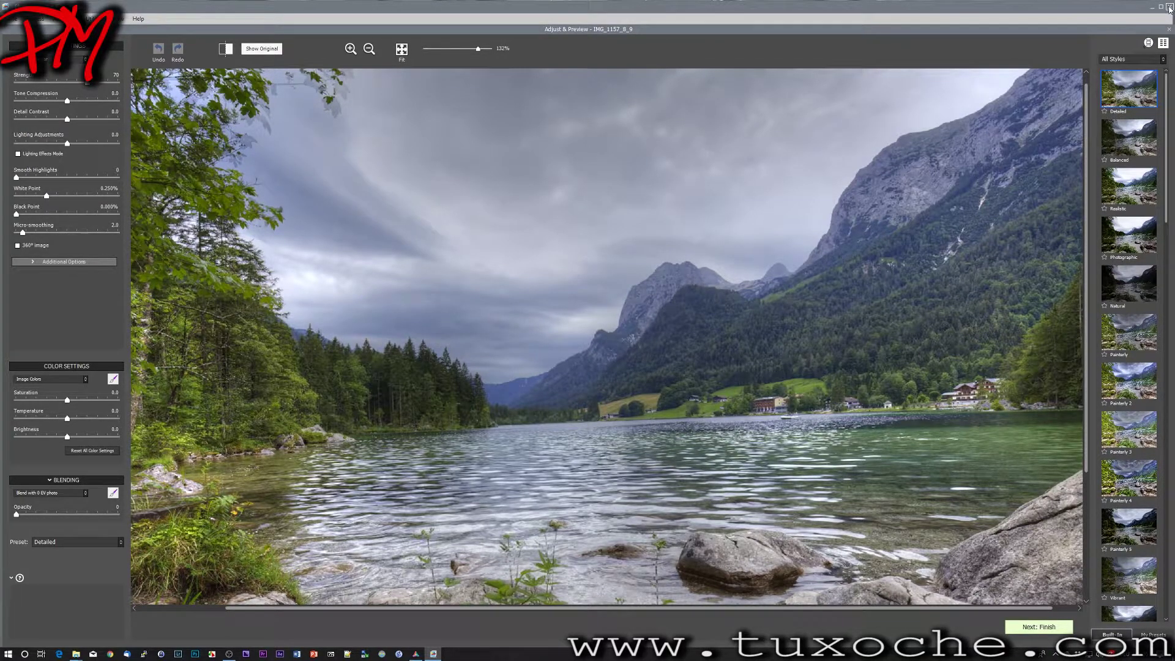
left_click(1170, 9)
left_click(615, 365)
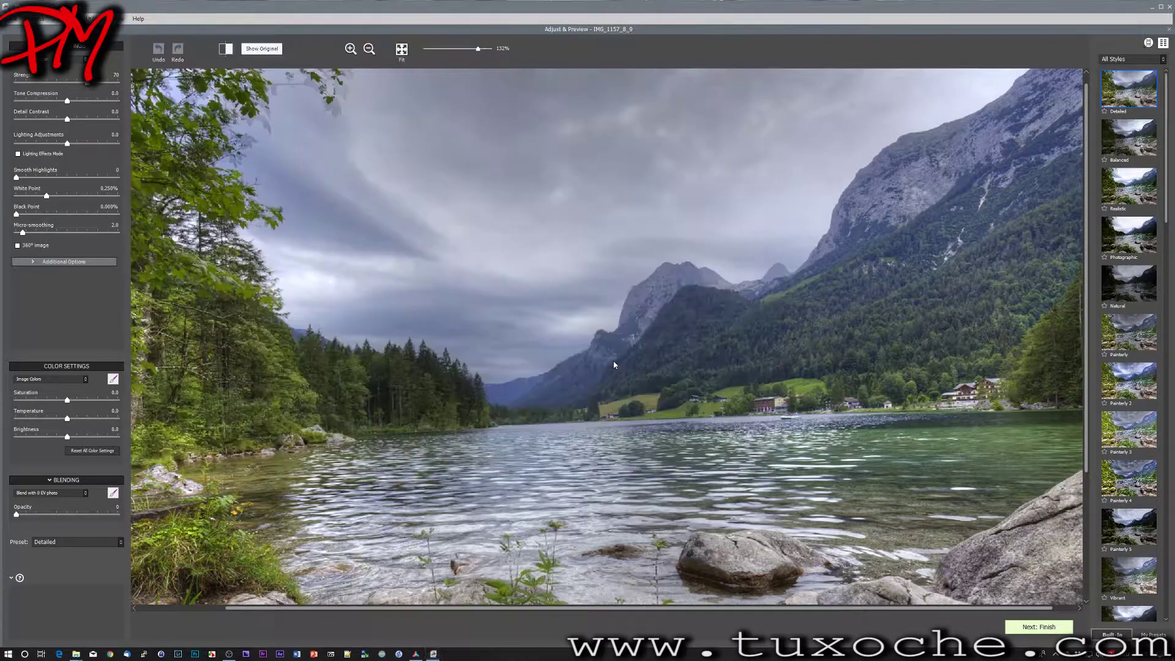